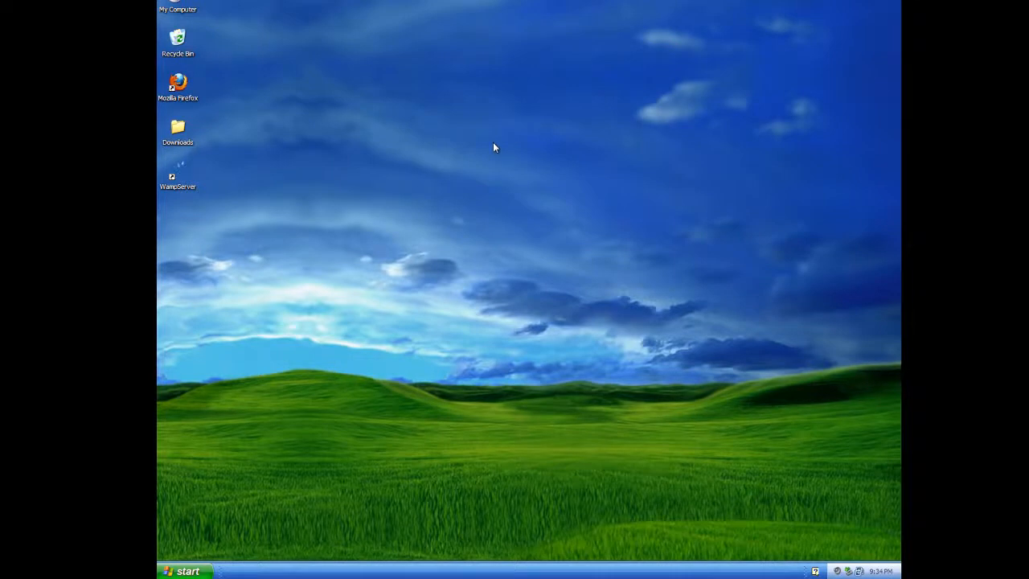
# Step: Open the Windows XP Start menu from the empty desktop
pyautogui.moveTo(560, 1)
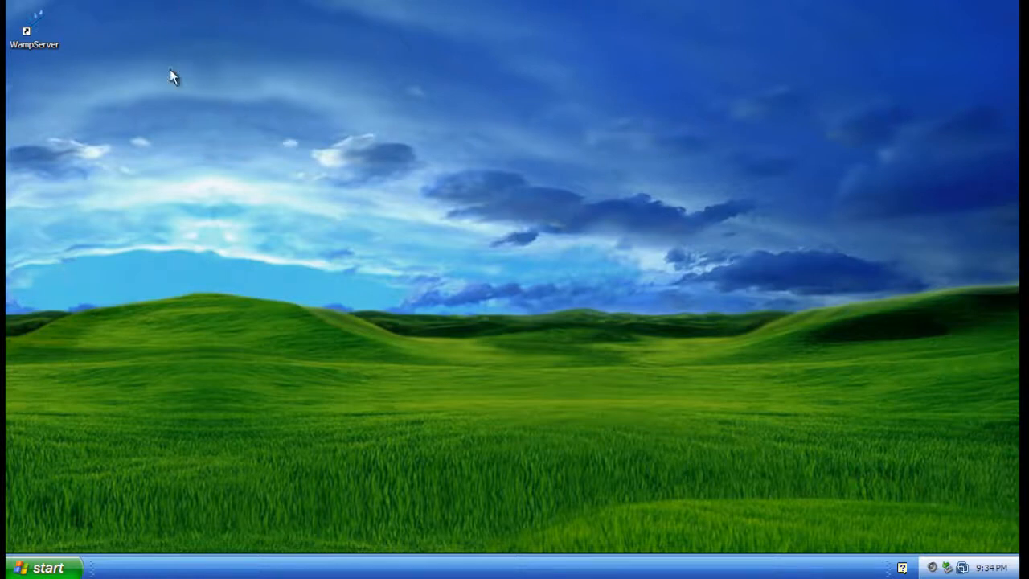
pyautogui.click(44, 568)
# Step: Launch Artisteer 2 and create a new WordPress template from the Getting Started dialog
pyautogui.click(54, 362)
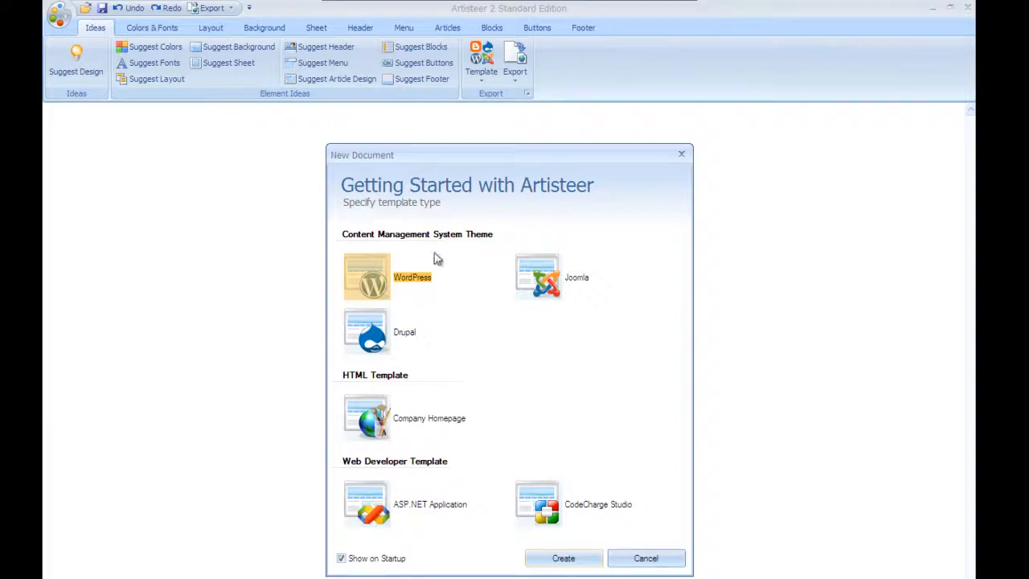
pyautogui.click(576, 562)
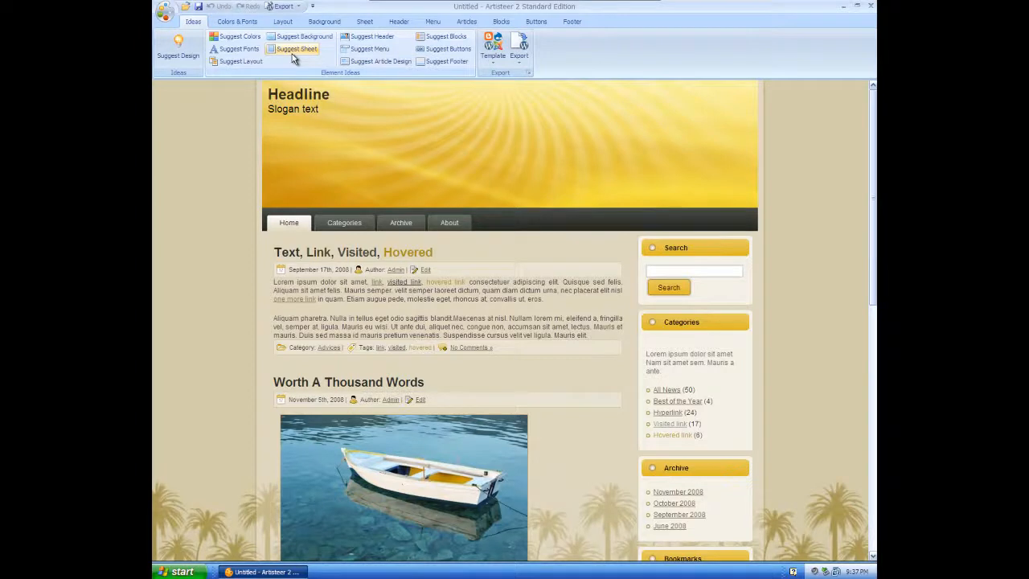
# Step: Generate suggested designs until a sky-blue cloud header design appears
pyautogui.click(191, 60)
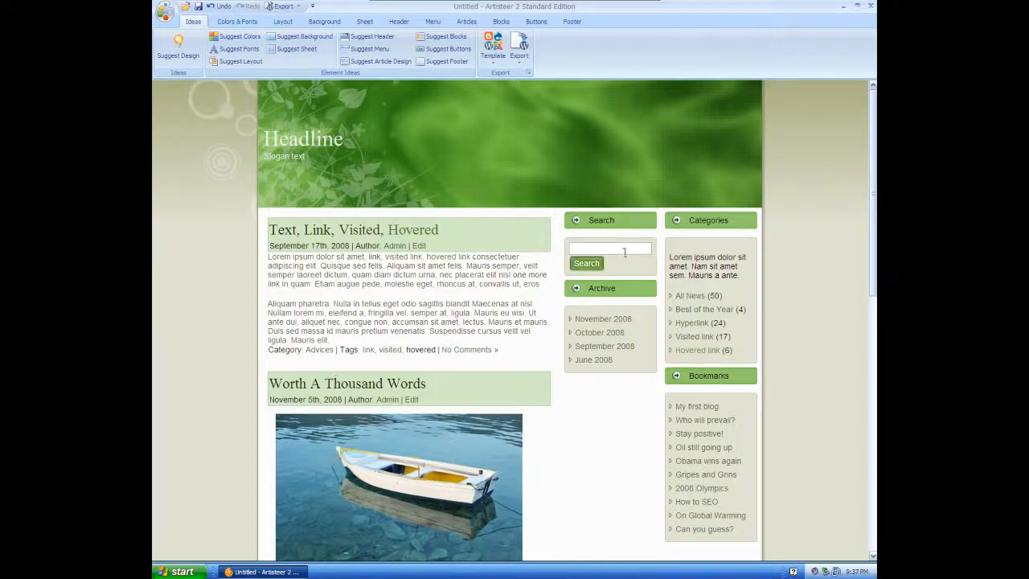
pyautogui.click(198, 54)
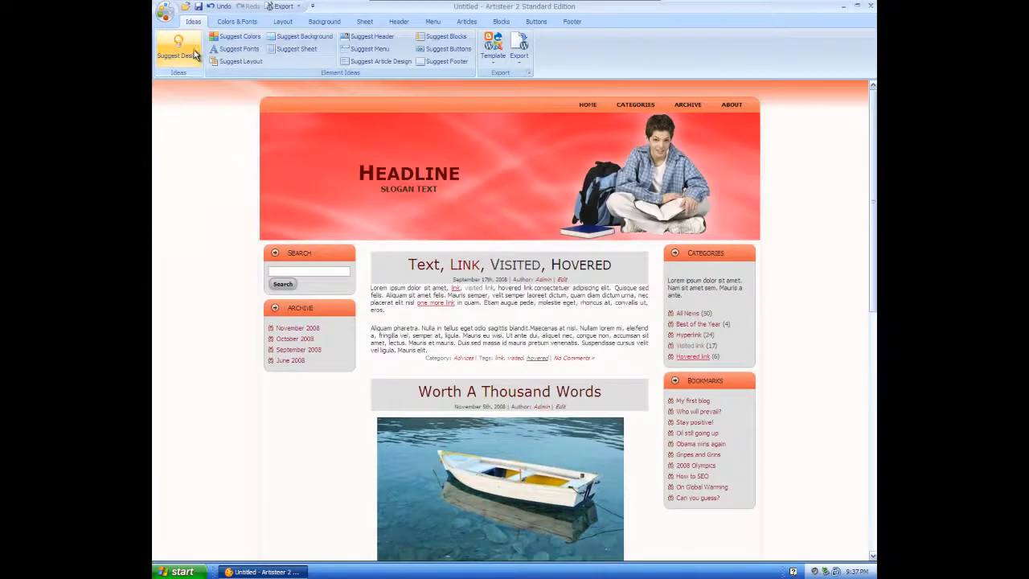
pyautogui.click(193, 54)
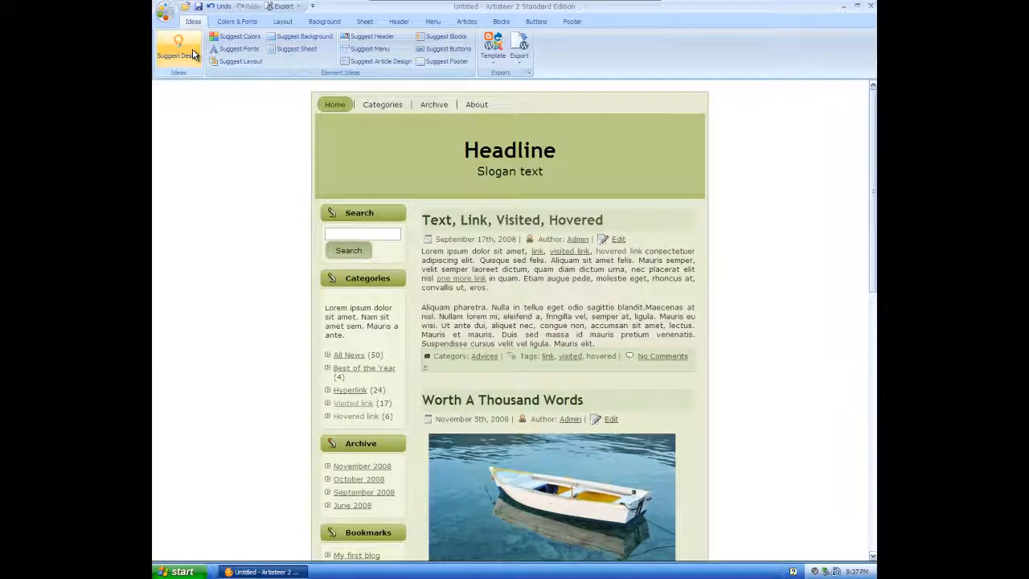
pyautogui.click(196, 53)
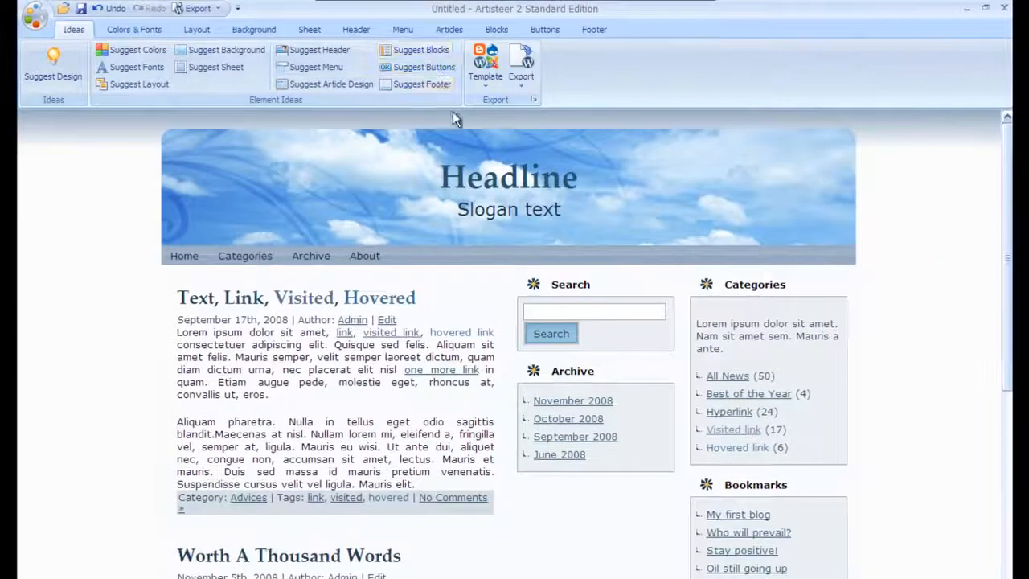
# Step: Try suggested layouts and backgrounds to get a right sidebar and grey swirled background
pyautogui.click(159, 89)
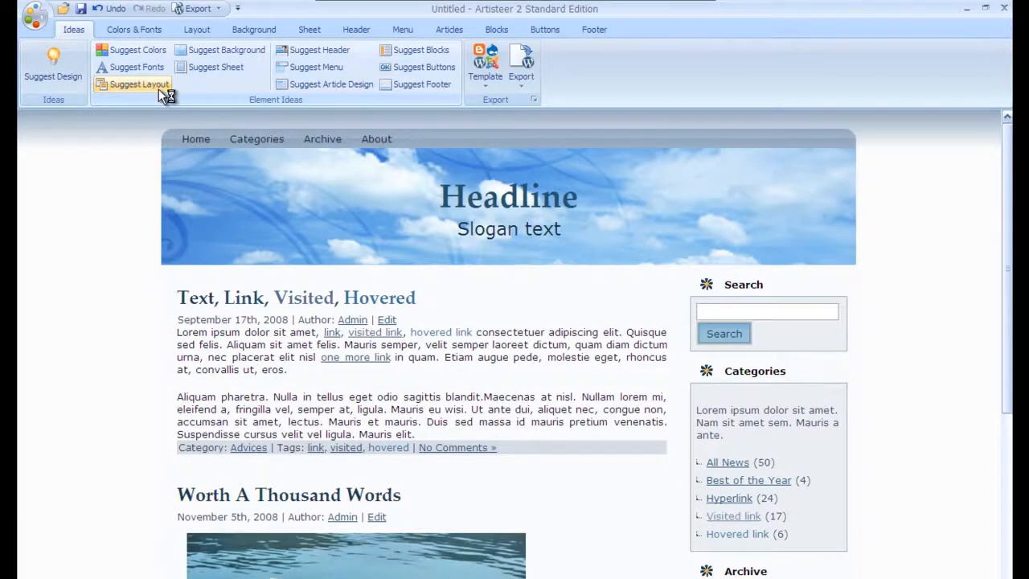
pyautogui.click(158, 89)
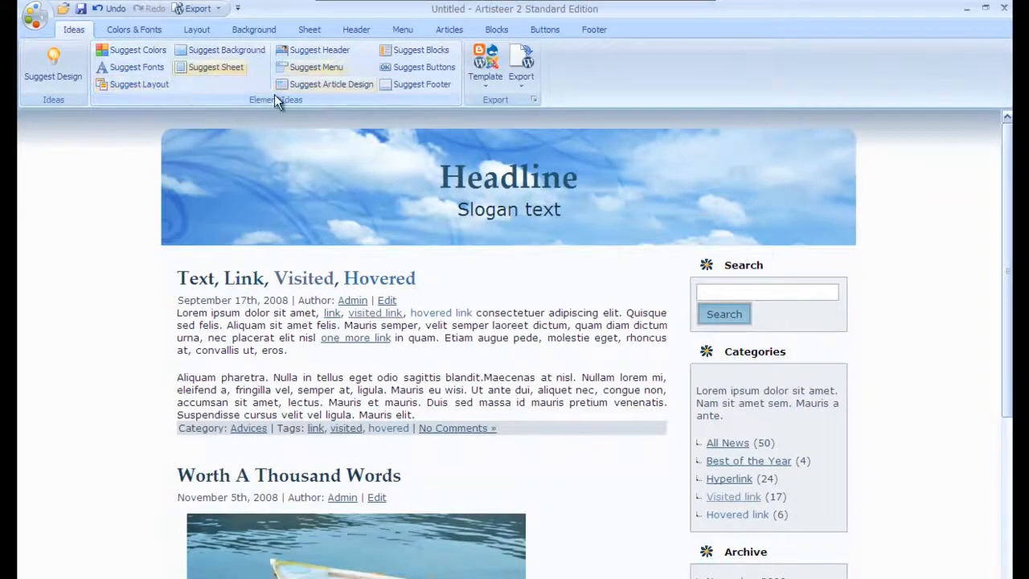
pyautogui.click(226, 51)
pyautogui.click(238, 64)
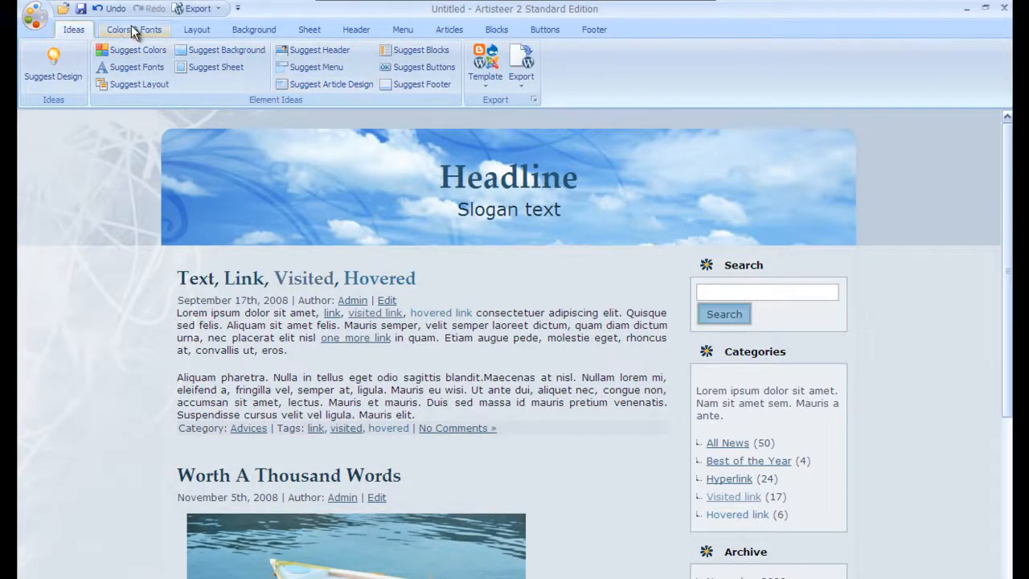
# Step: Browse the Color Themes gallery without applying any theme
pyautogui.click(131, 26)
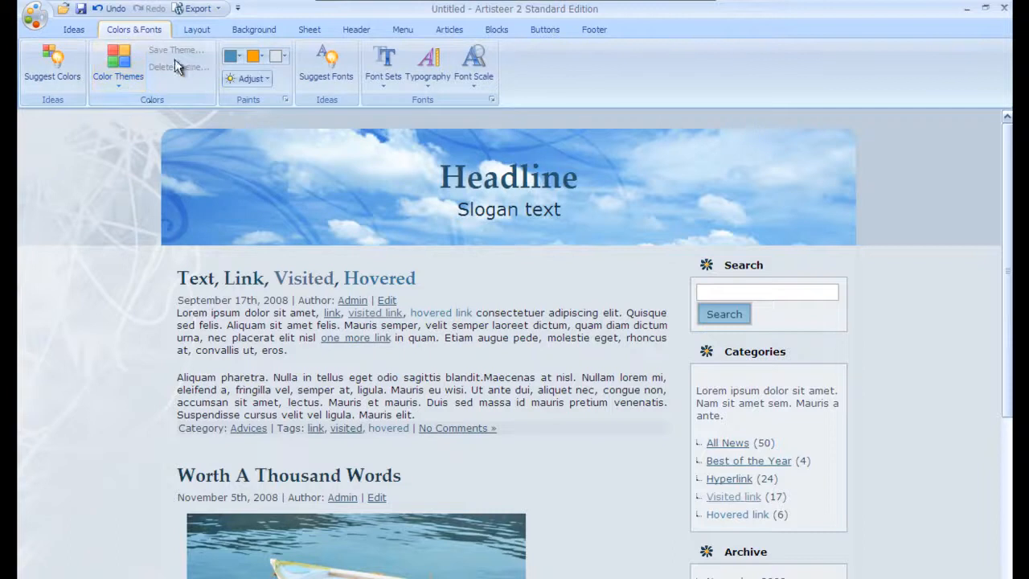
pyautogui.click(134, 95)
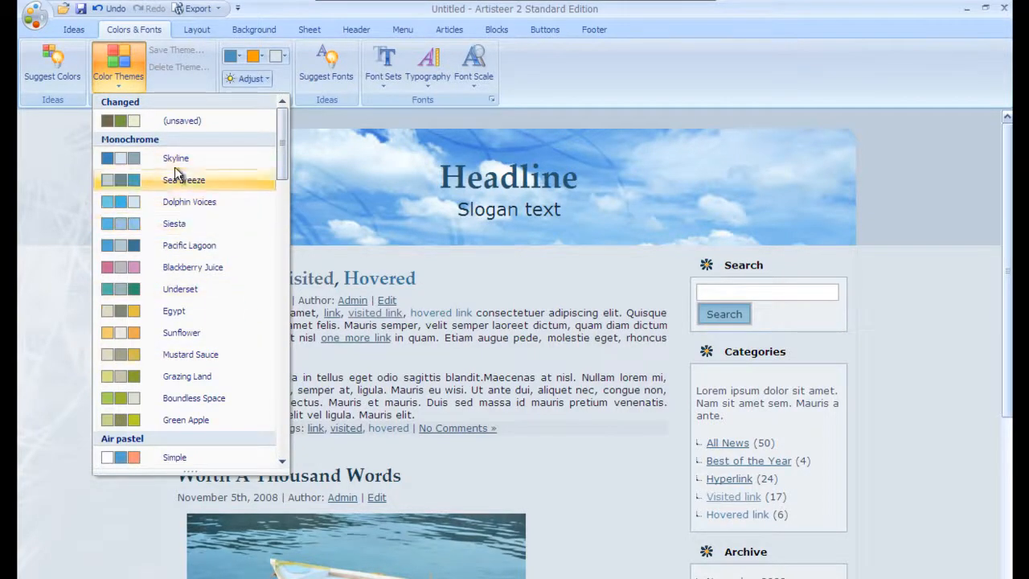
pyautogui.moveTo(284, 160); pyautogui.dragTo(283, 133)
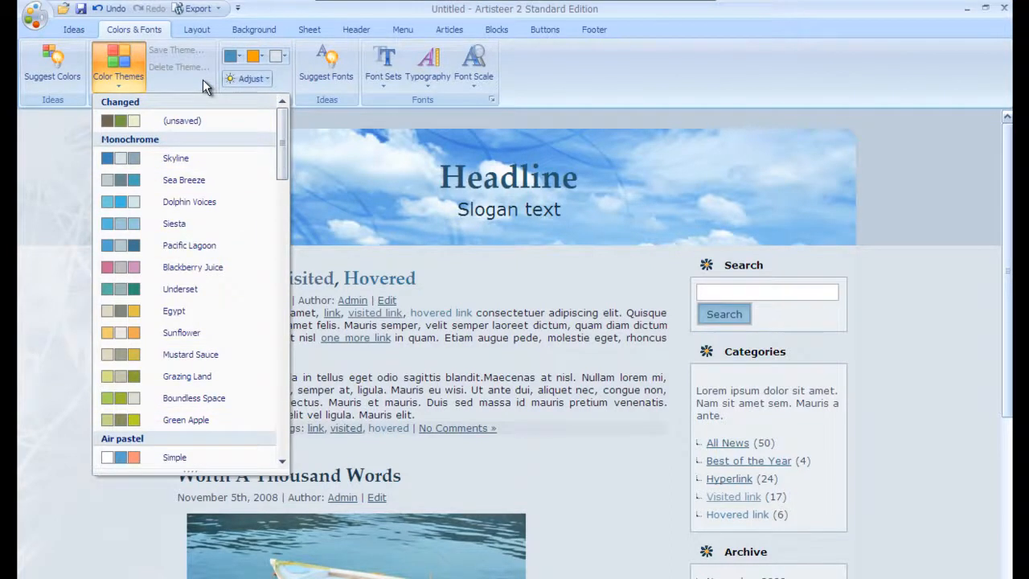
pyautogui.click(610, 95)
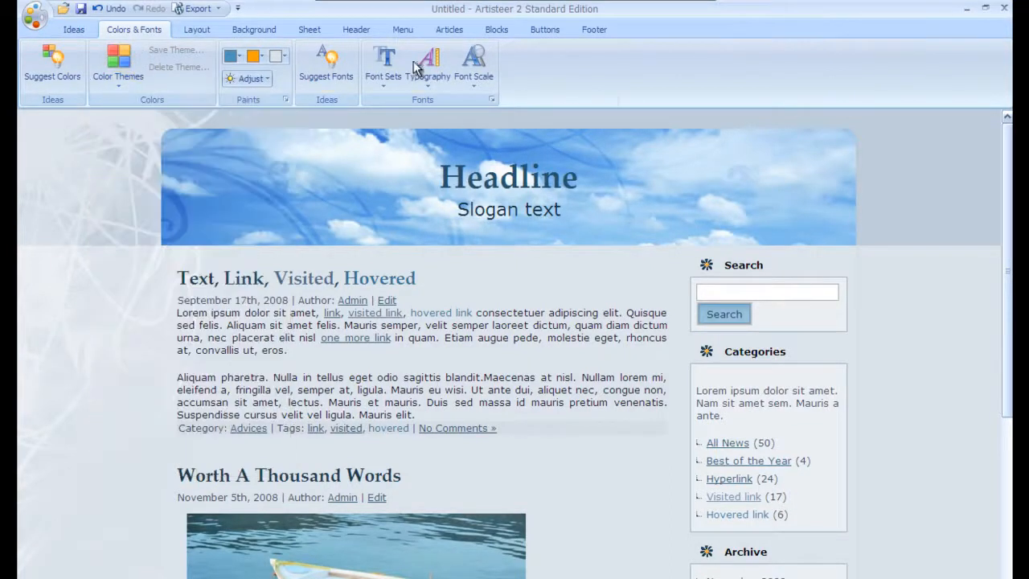
# Step: Browse the Page Layout and Columns choices on the Layout tab without changing them
pyautogui.click(196, 30)
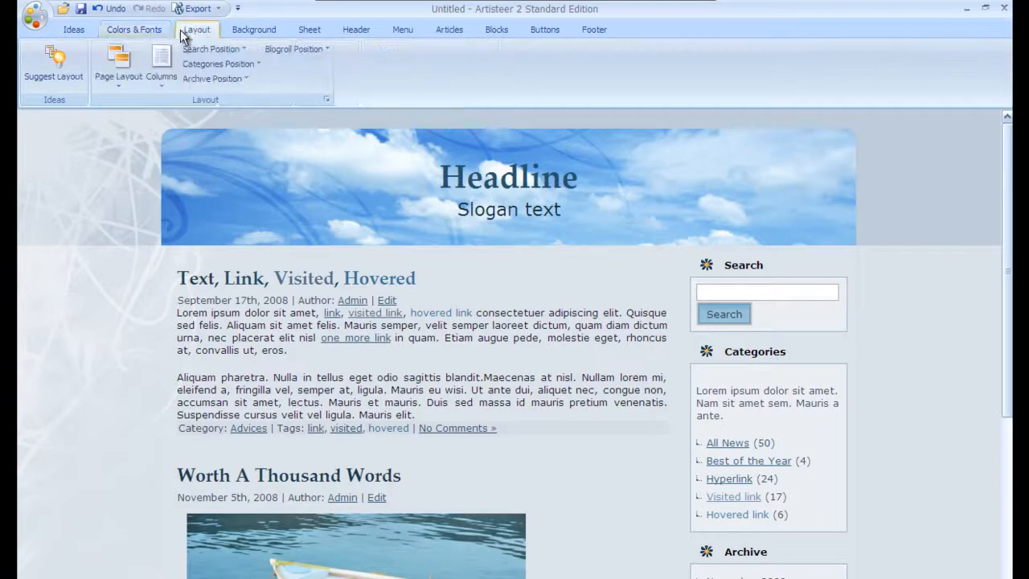
pyautogui.click(119, 83)
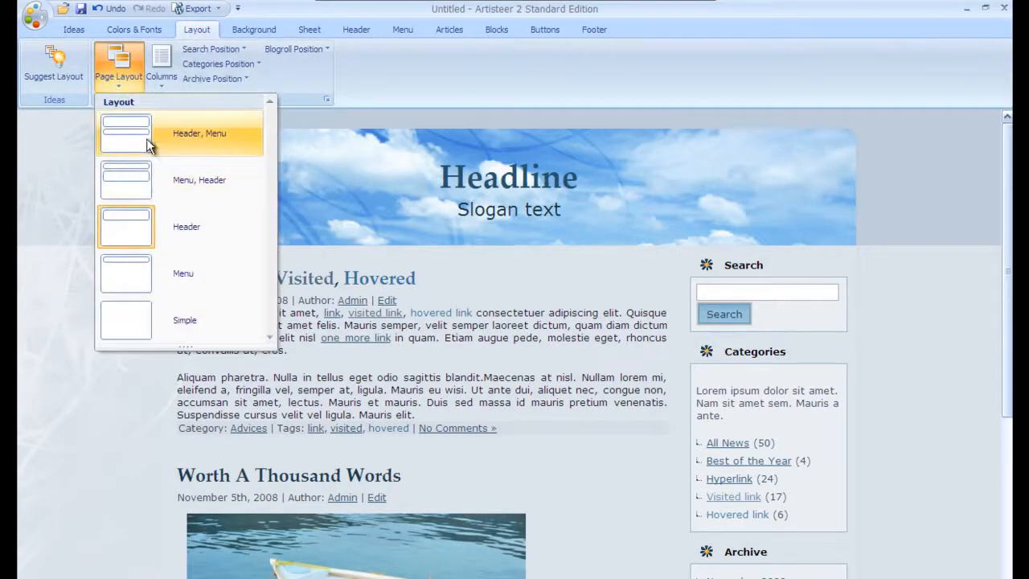
pyautogui.click(150, 66)
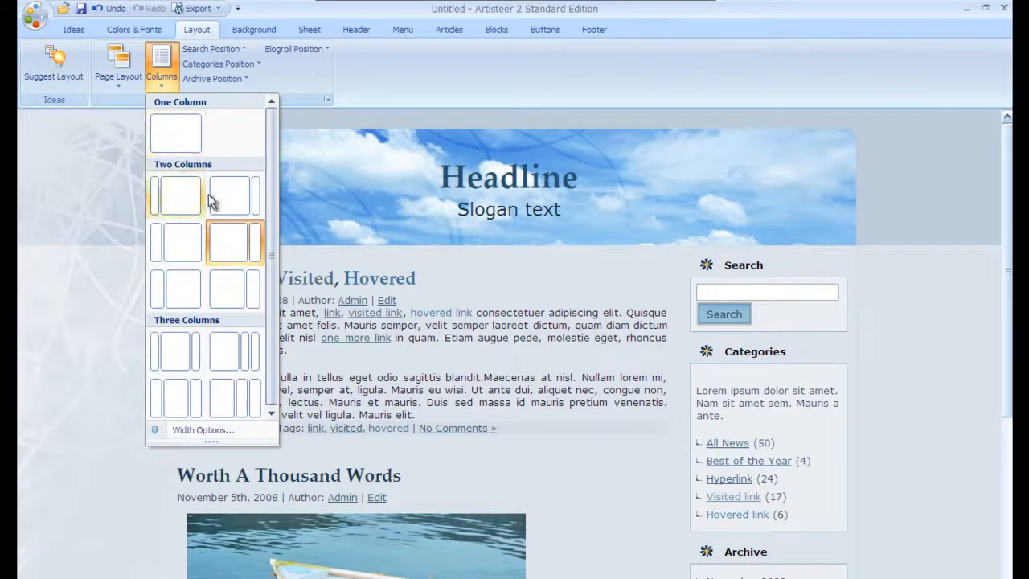
pyautogui.click(432, 85)
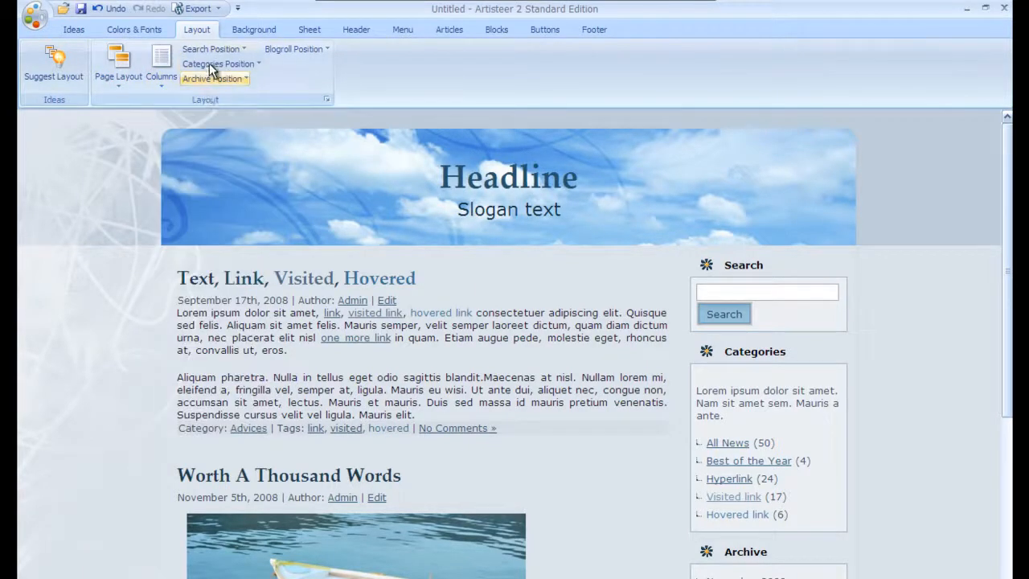
pyautogui.click(245, 30)
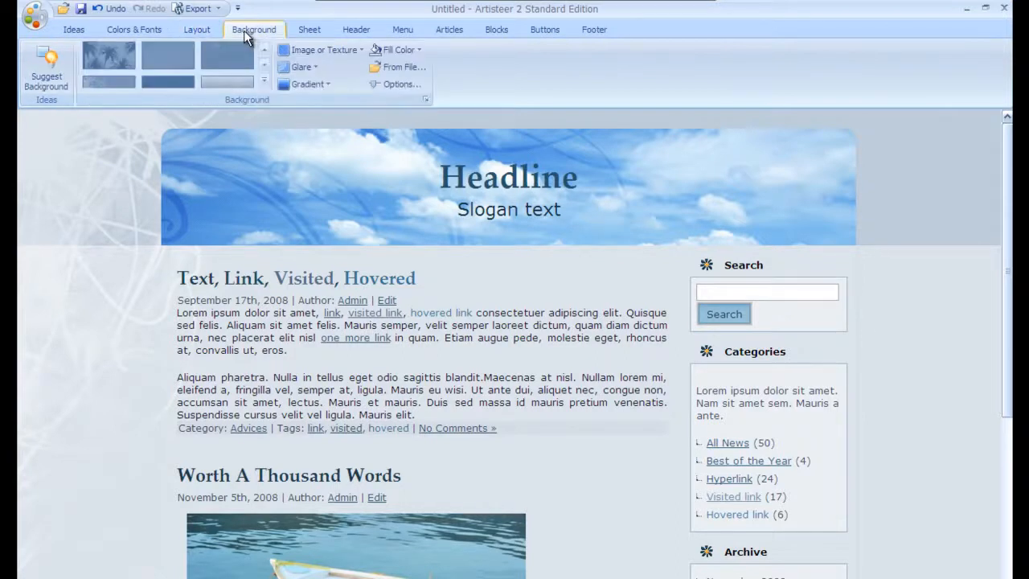
# Step: Apply a grey striped page background from the Background gallery
pyautogui.click(263, 82)
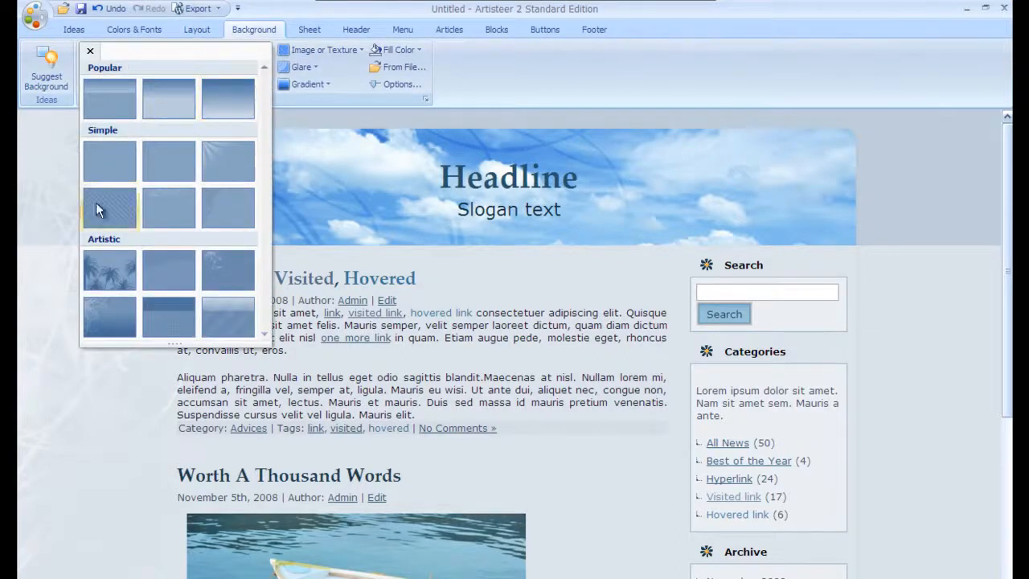
pyautogui.click(482, 76)
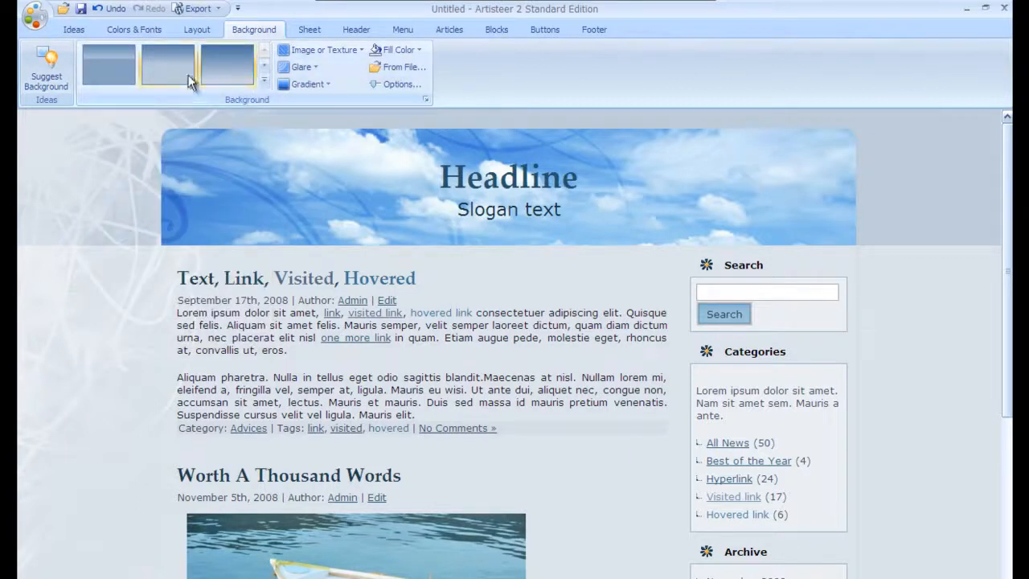
pyautogui.click(264, 83)
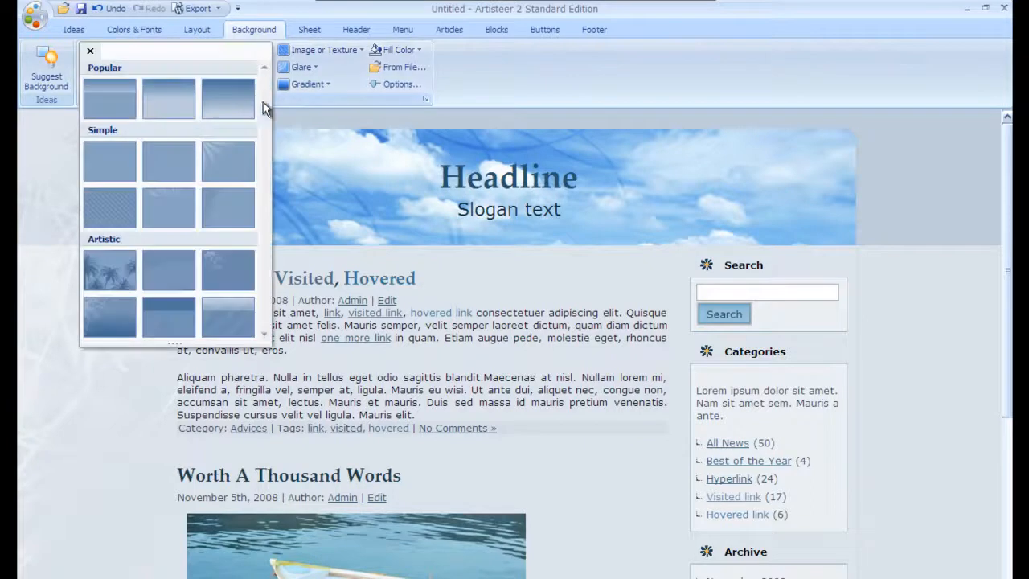
pyautogui.click(319, 37)
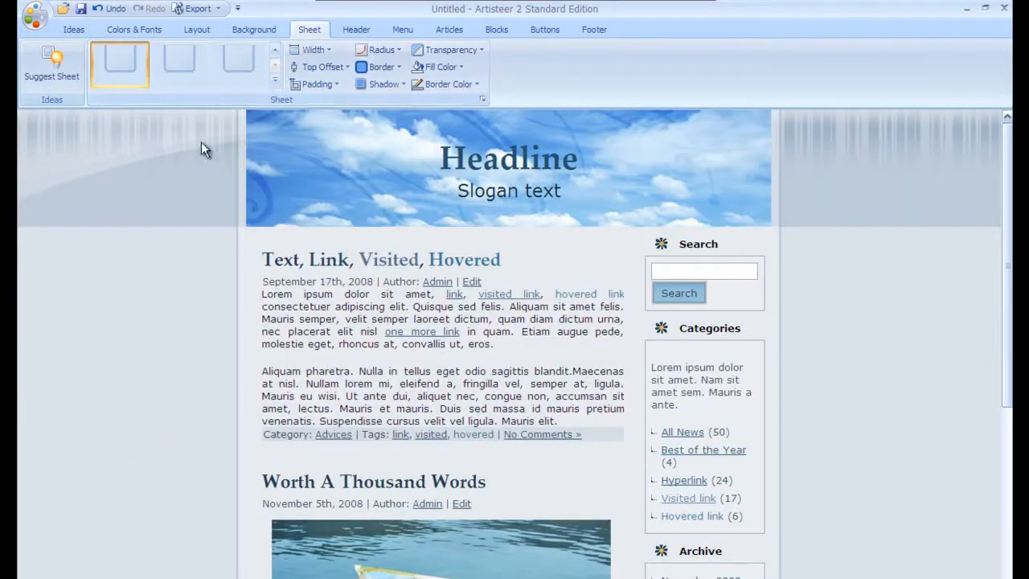
# Step: Apply a rounded, medium-width Built-In sheet style
pyautogui.click(263, 84)
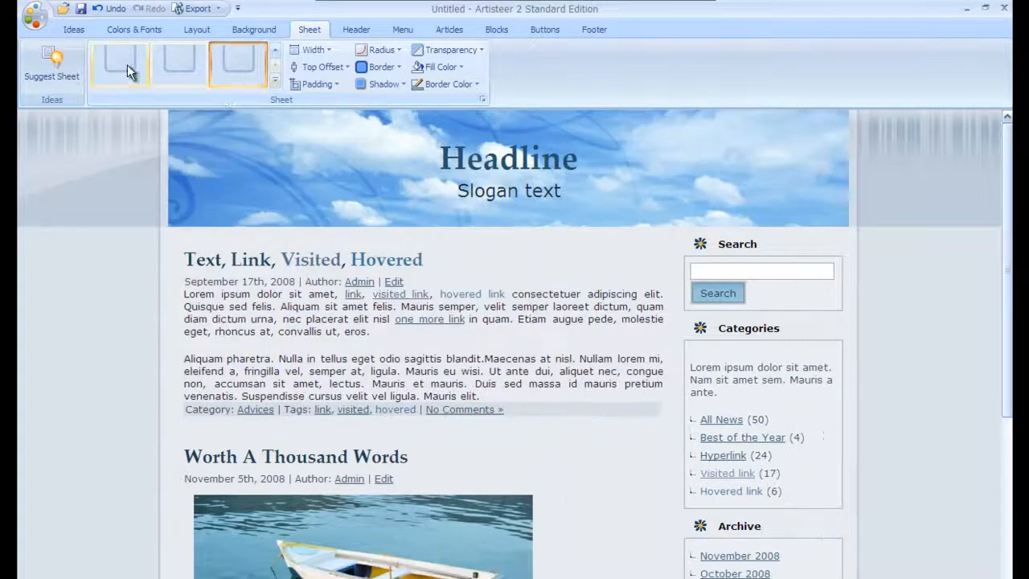
pyautogui.click(275, 80)
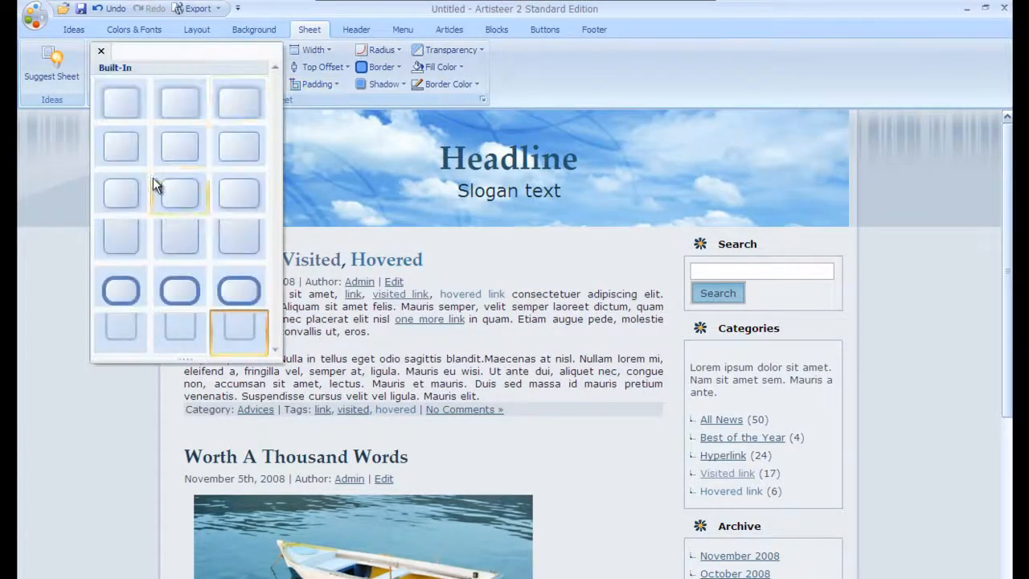
pyautogui.click(189, 153)
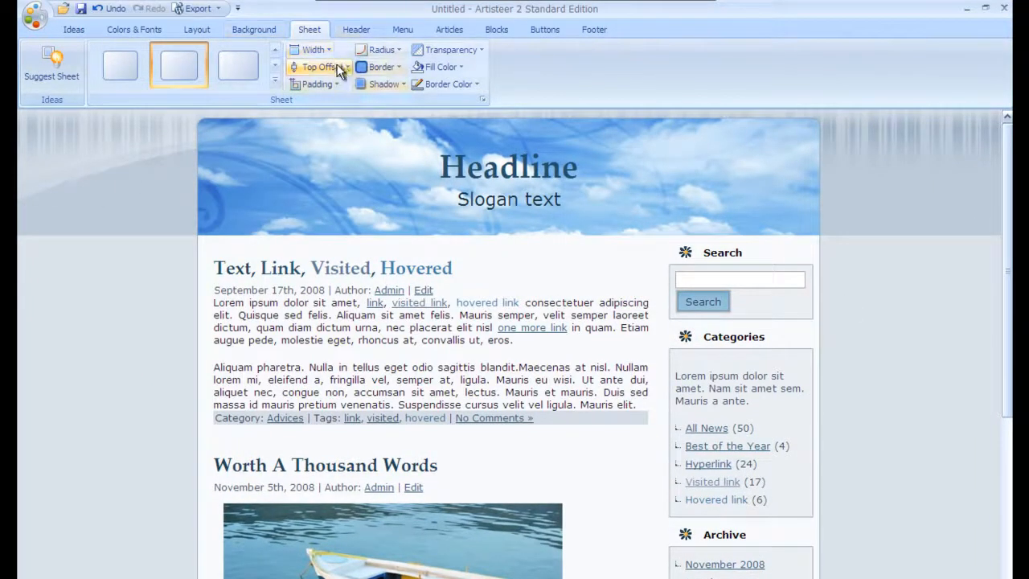
pyautogui.click(356, 30)
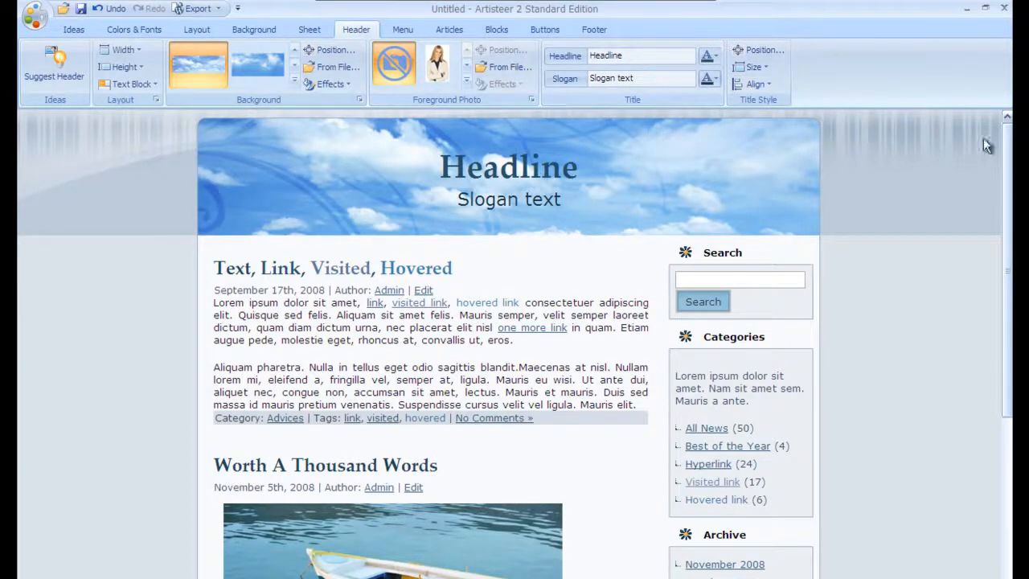
# Step: Look through the Menu, Buttons, Footer and export options without changing the design
pyautogui.click(401, 29)
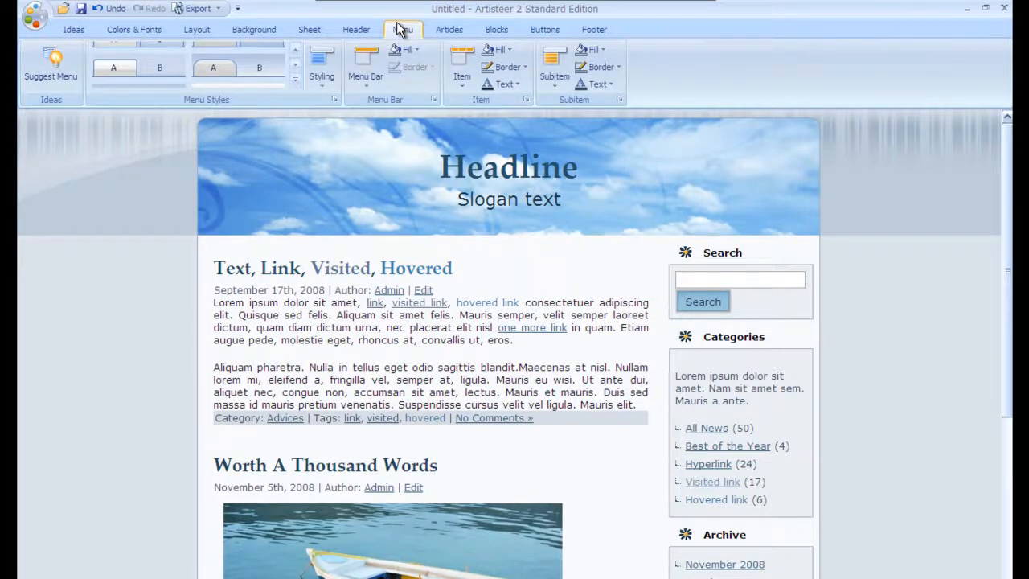
pyautogui.click(544, 29)
pyautogui.click(594, 33)
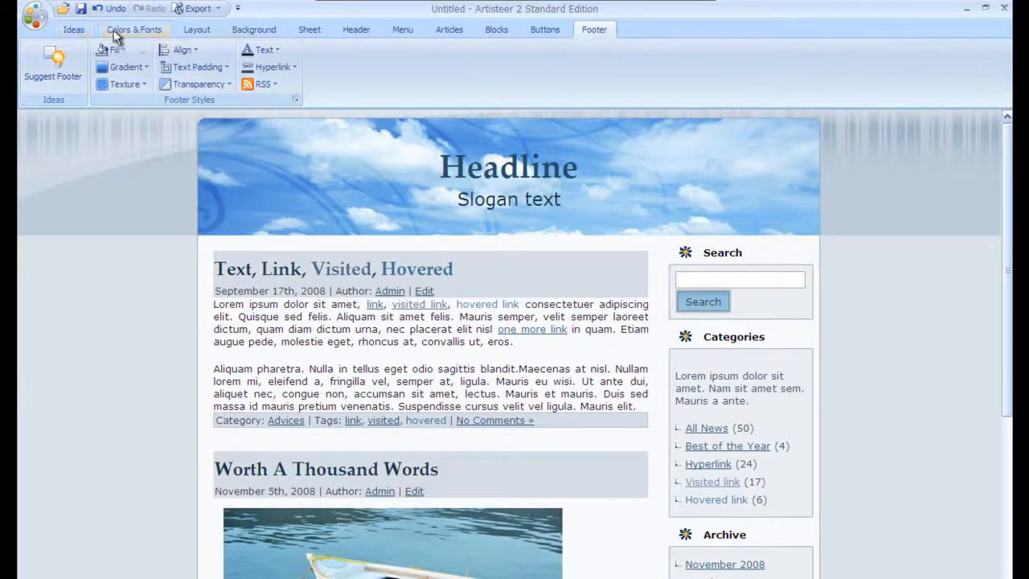
pyautogui.click(217, 9)
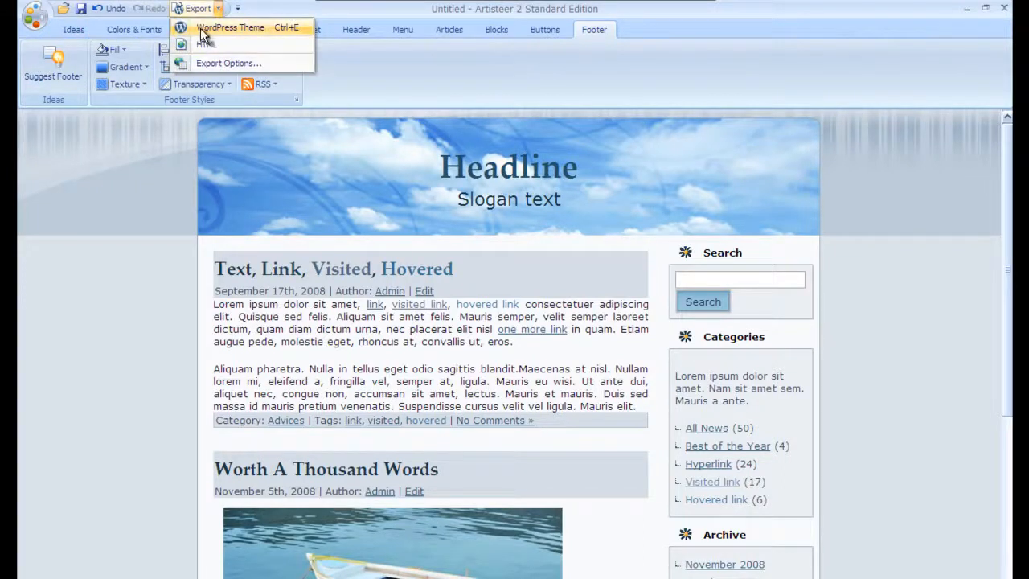
pyautogui.click(529, 90)
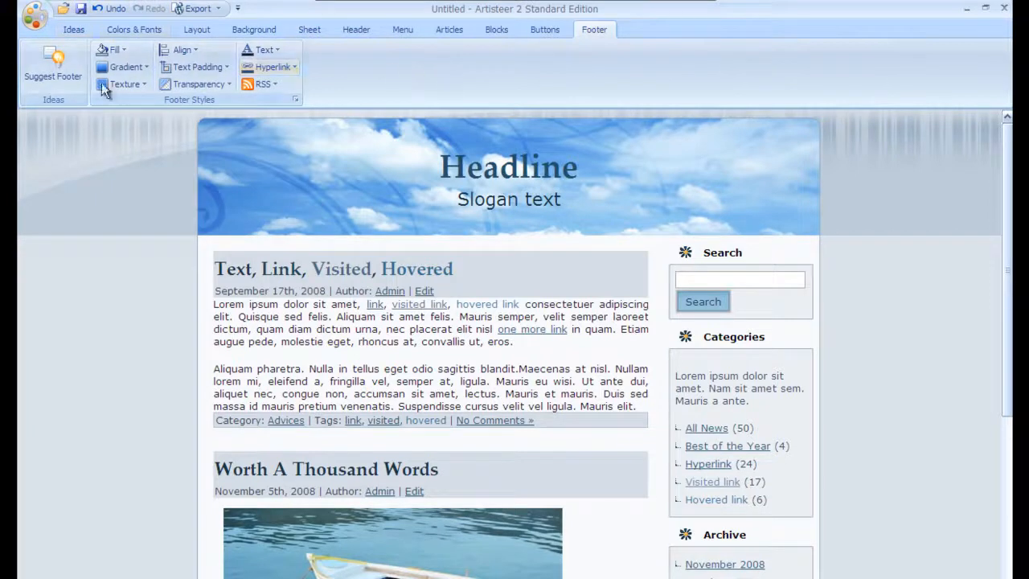
pyautogui.click(81, 31)
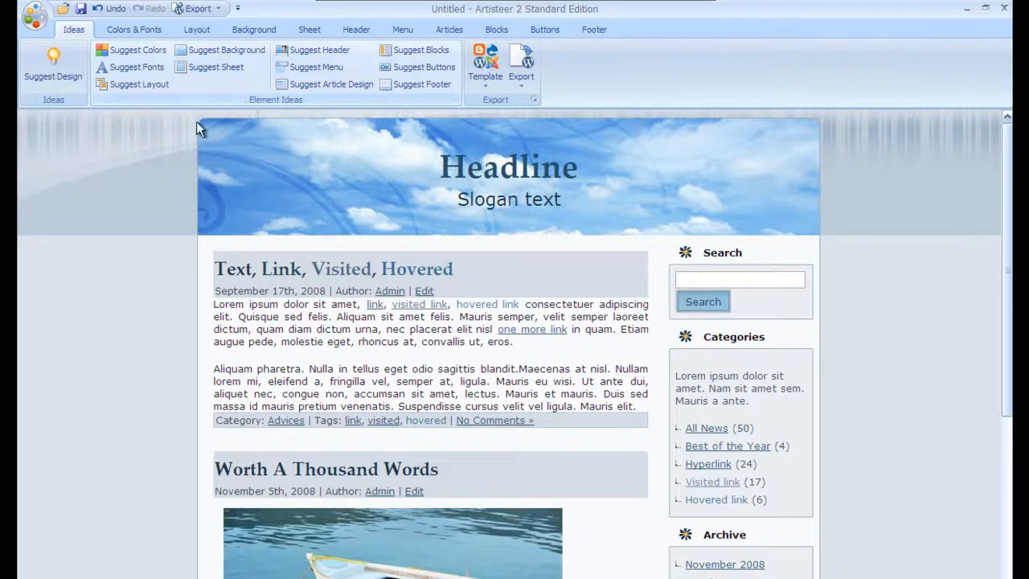
# Step: Apply the Skyline colour theme from Color Themes
pyautogui.click(112, 28)
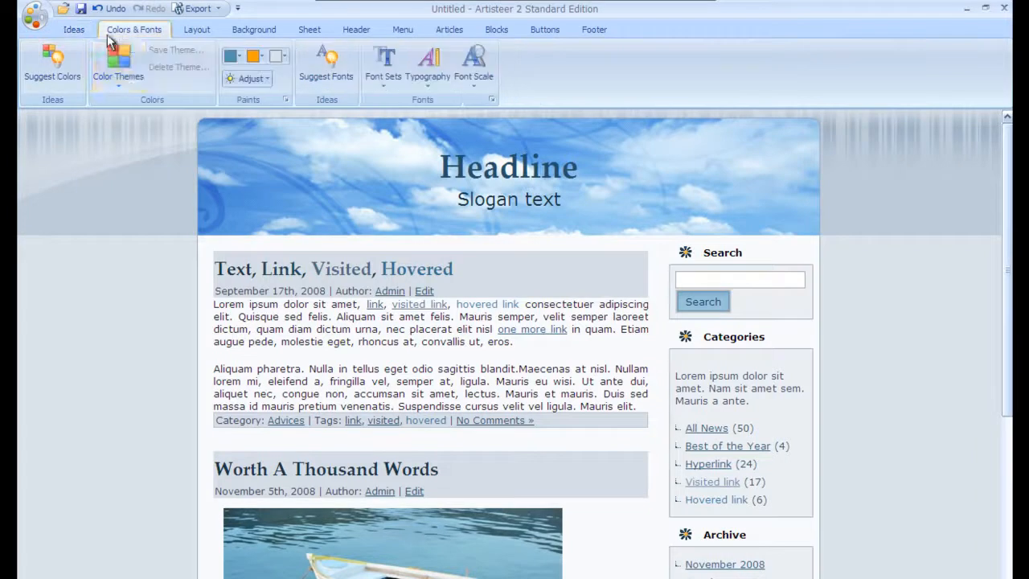
pyautogui.click(118, 80)
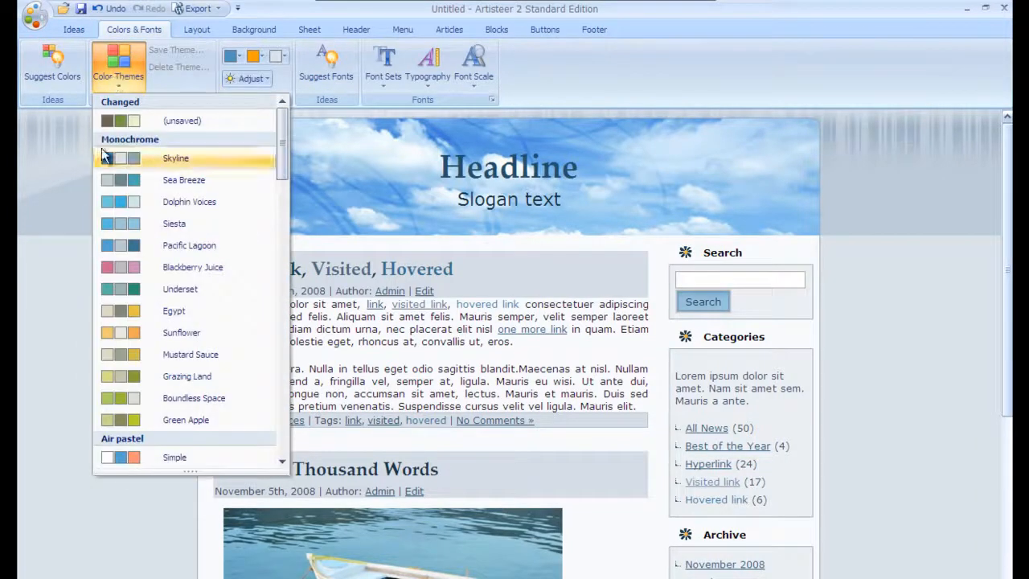
pyautogui.click(141, 164)
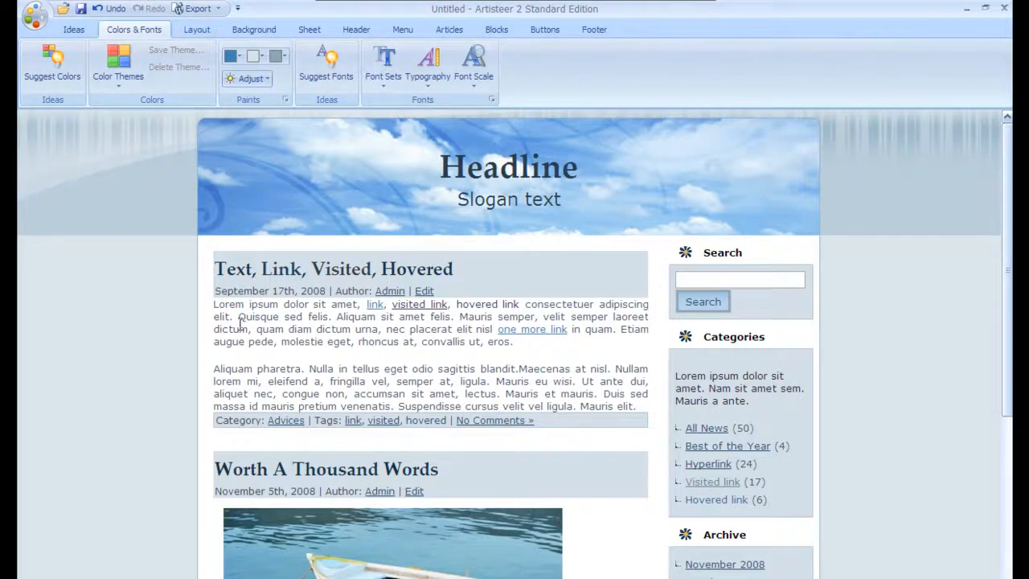
pyautogui.moveTo(250, 325); pyautogui.dragTo(402, 366)
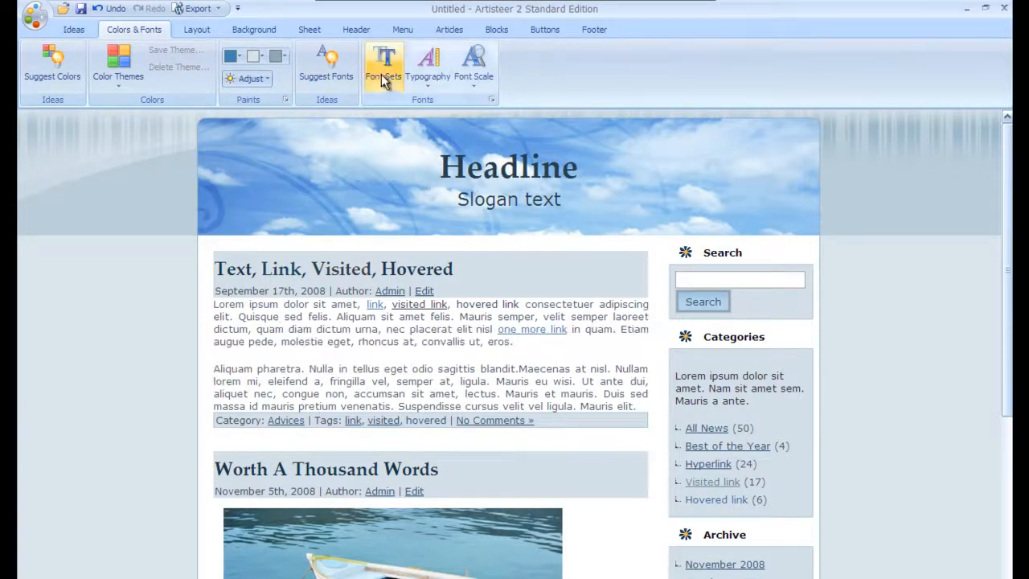
# Step: Switch the font set to Formal for sans-serif headings and body text
pyautogui.click(383, 76)
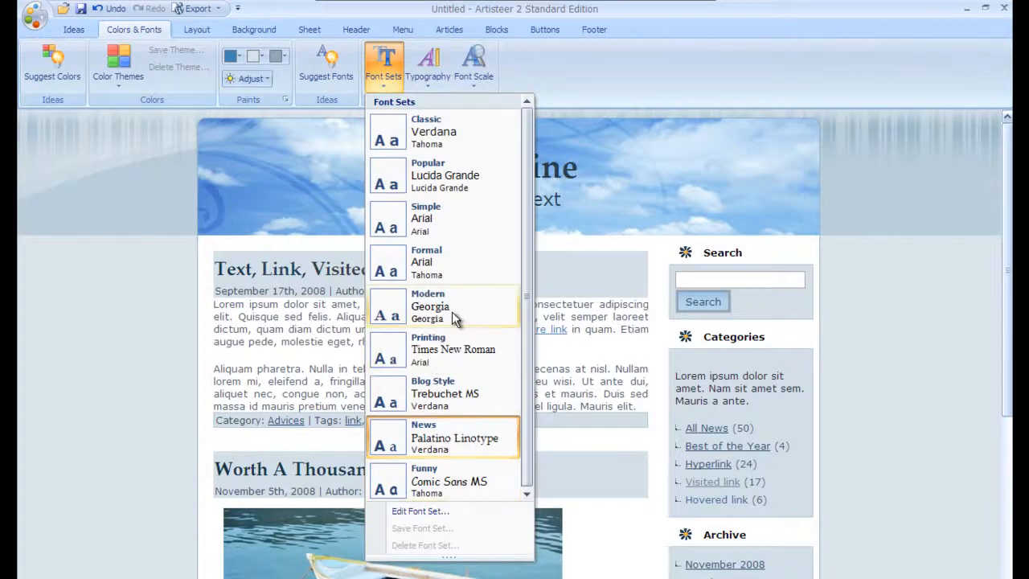
pyautogui.click(430, 265)
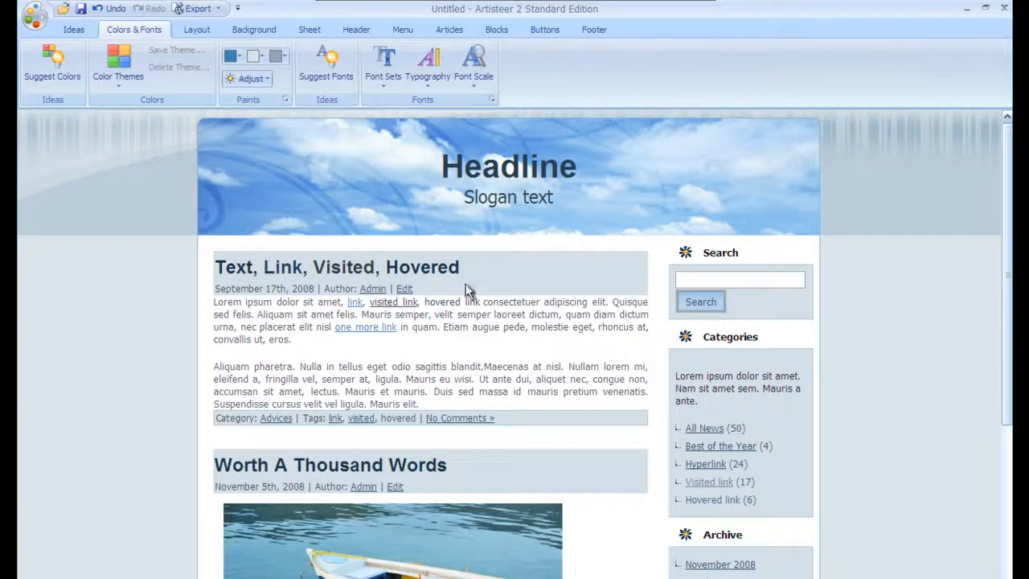
pyautogui.click(200, 33)
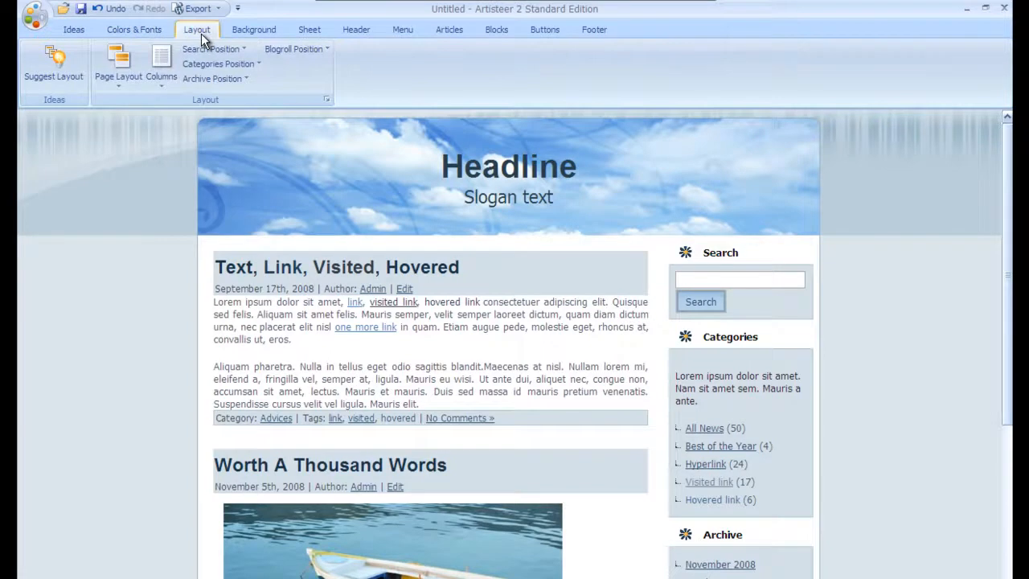
# Step: Choose the 'Header, Menu' page layout so a menu bar sits below the header
pyautogui.click(118, 81)
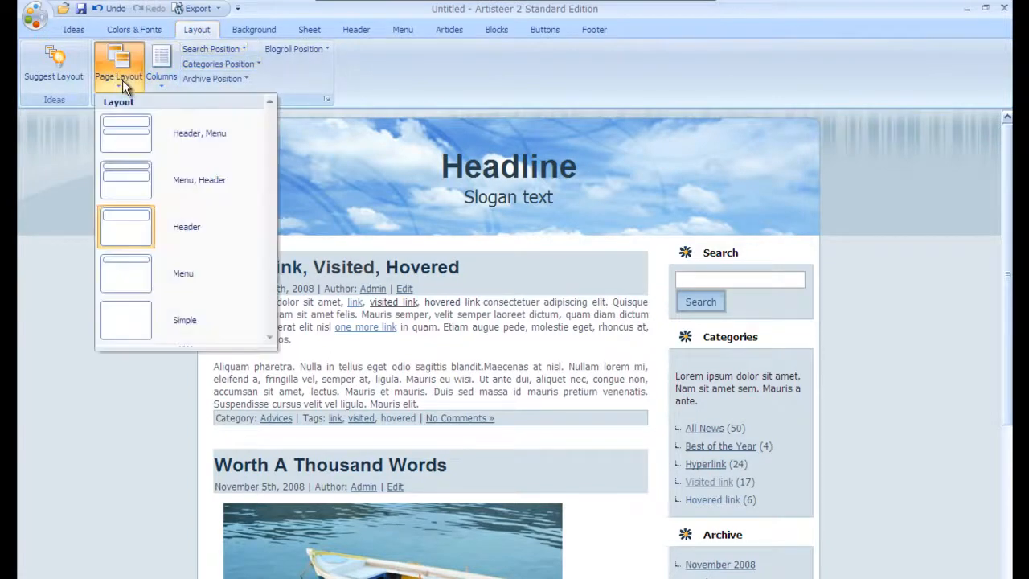
pyautogui.click(138, 133)
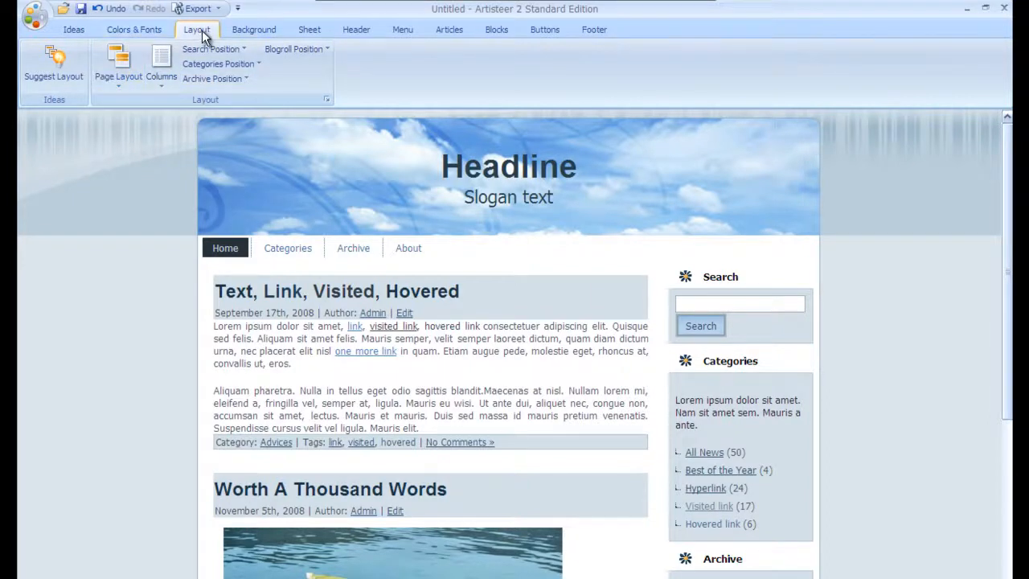
pyautogui.click(252, 31)
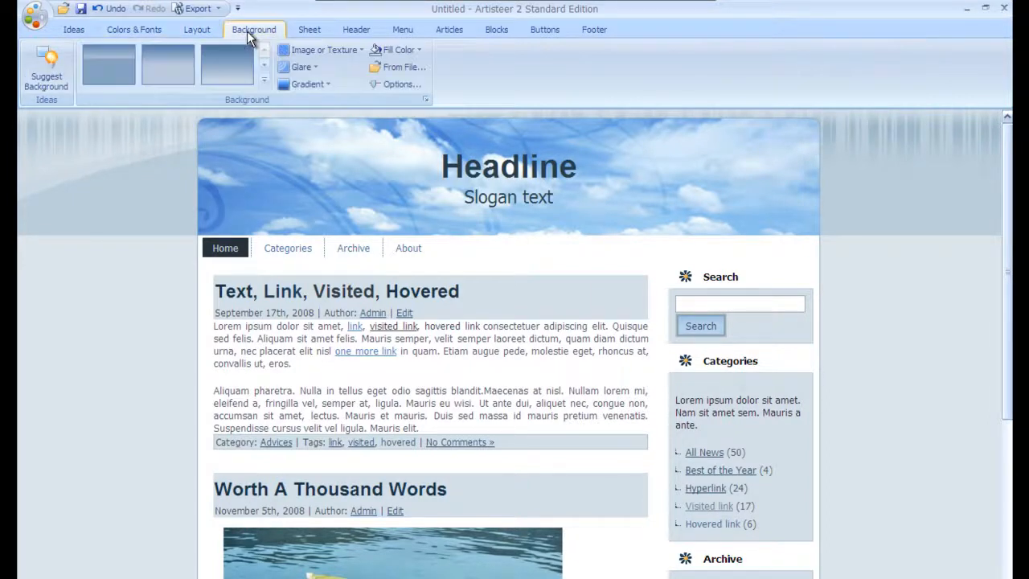
# Step: Replace the stripes with the first Popular background, a smooth blue-grey gradient
pyautogui.click(264, 79)
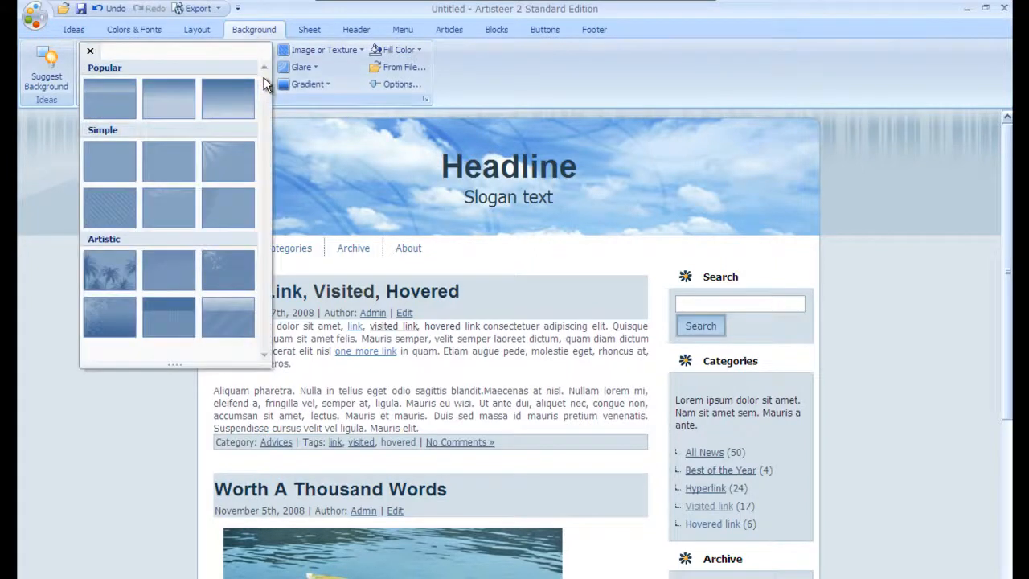
pyautogui.click(113, 103)
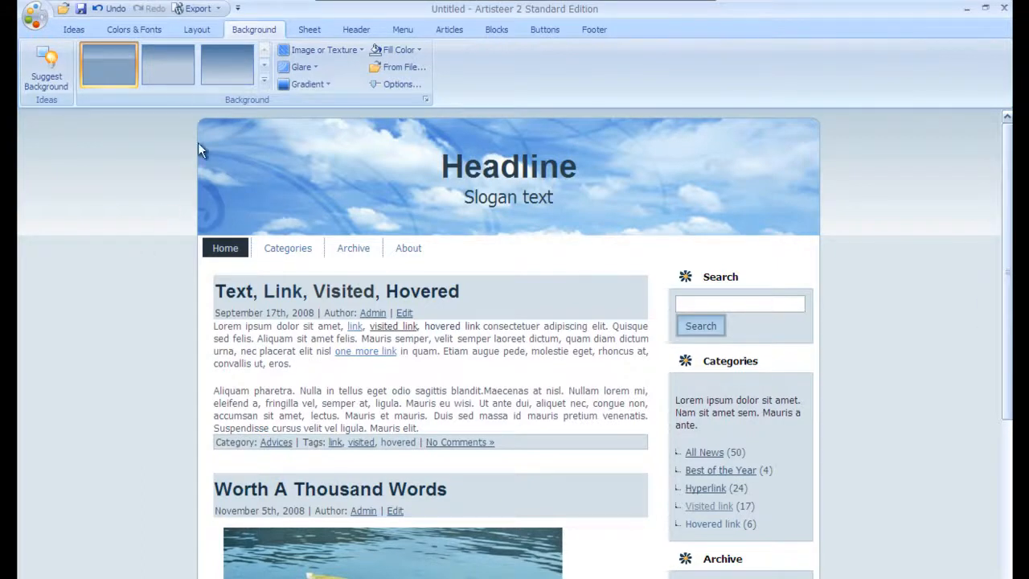
# Step: Apply the second rounded Built-In sheet style
pyautogui.click(310, 31)
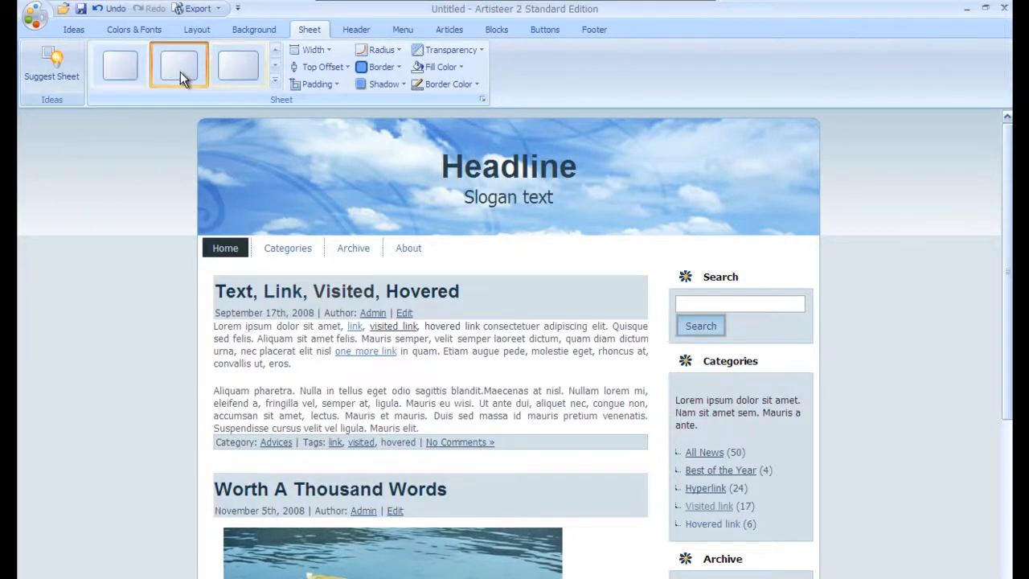
pyautogui.click(272, 83)
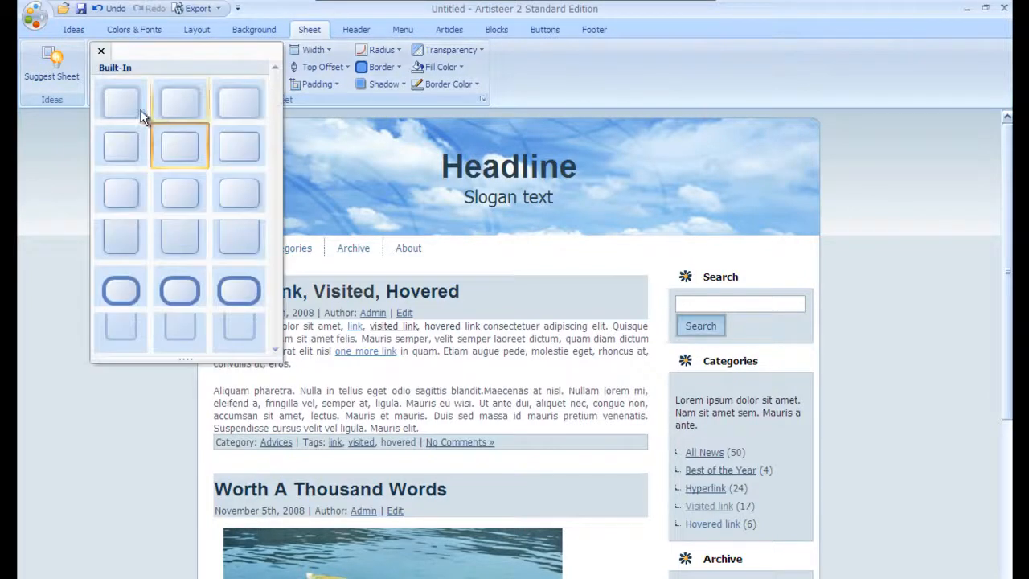
pyautogui.click(121, 101)
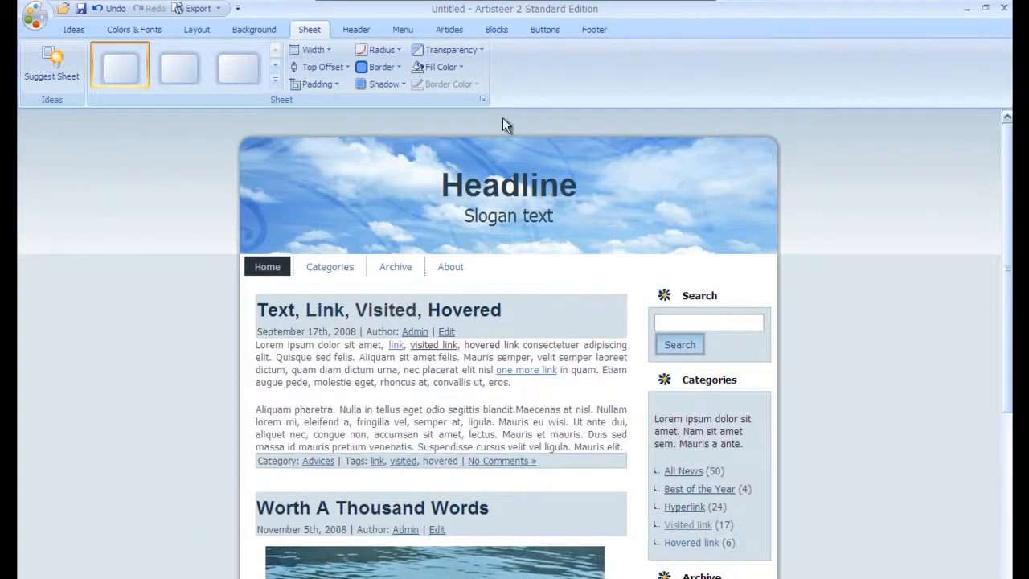
pyautogui.click(163, 78)
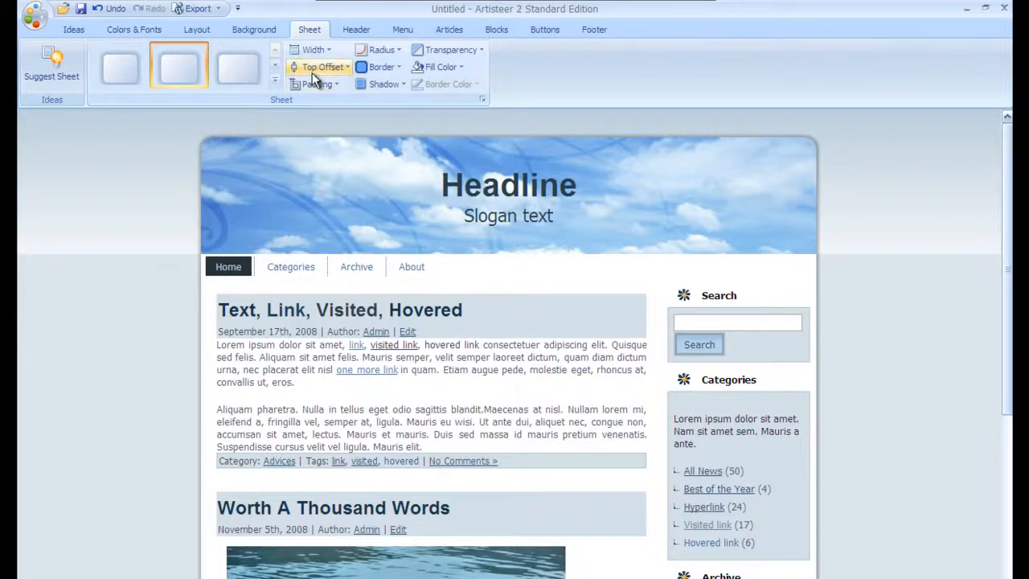
# Step: Set the sheet width to 900 pixels
pyautogui.click(313, 51)
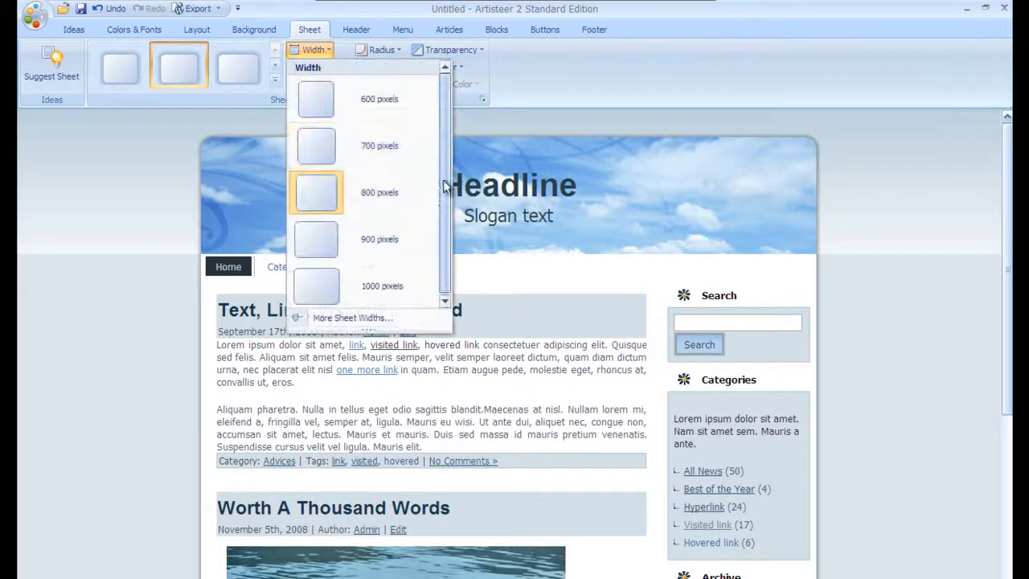
pyautogui.click(367, 243)
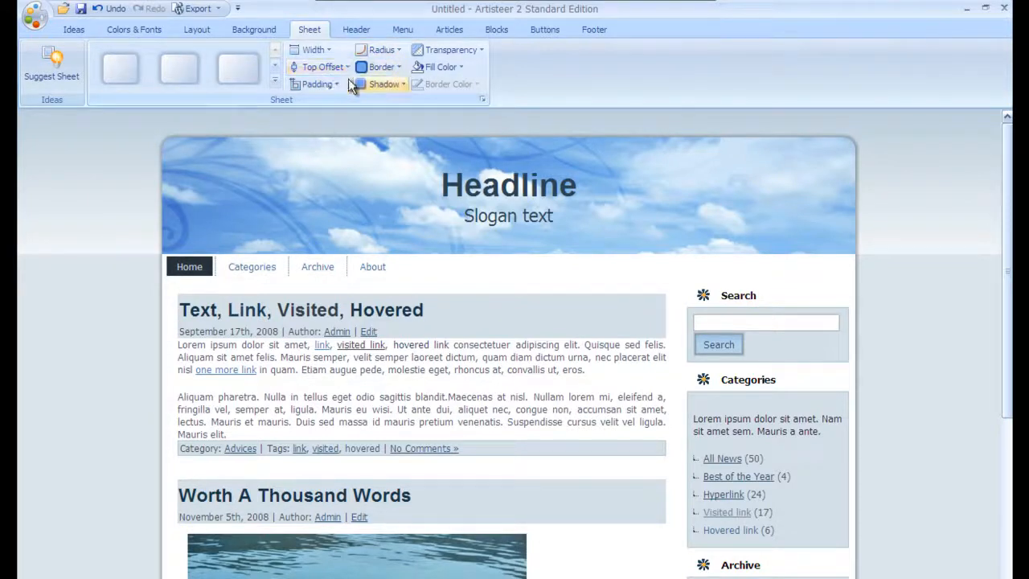
pyautogui.click(346, 34)
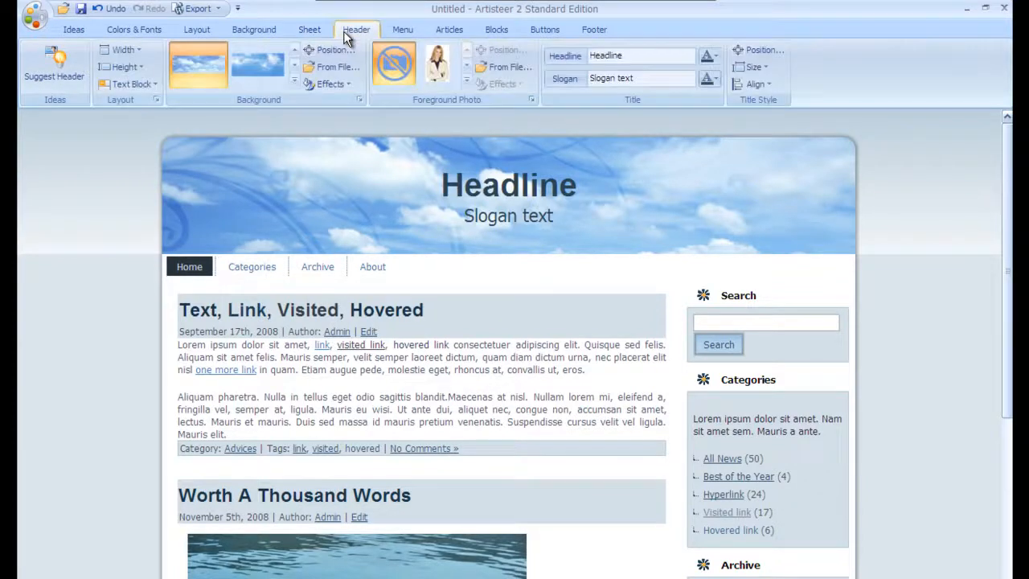
# Step: Set the header background to No Photo and remove its glare effect
pyautogui.click(294, 83)
pyautogui.click(199, 103)
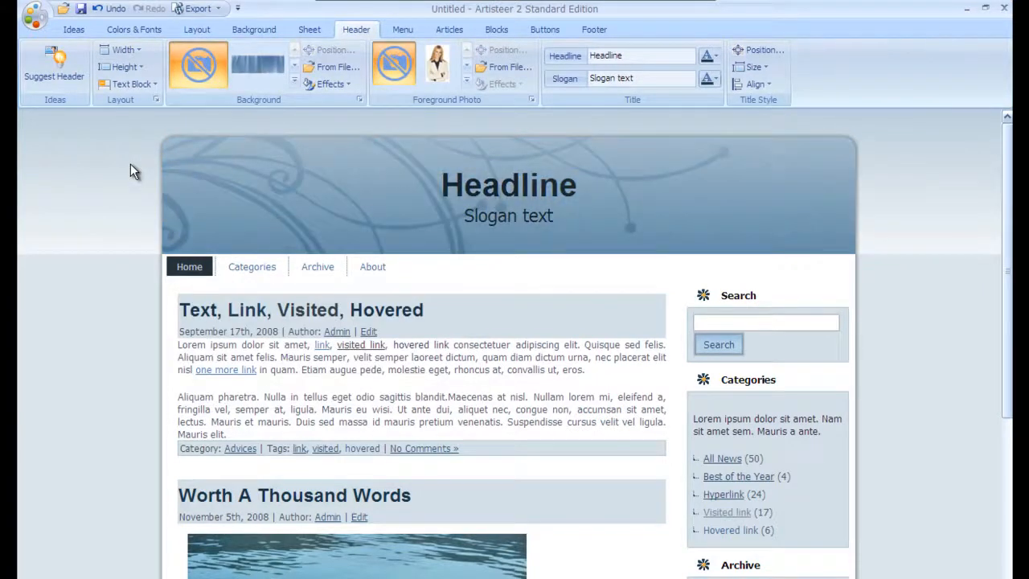
pyautogui.click(330, 84)
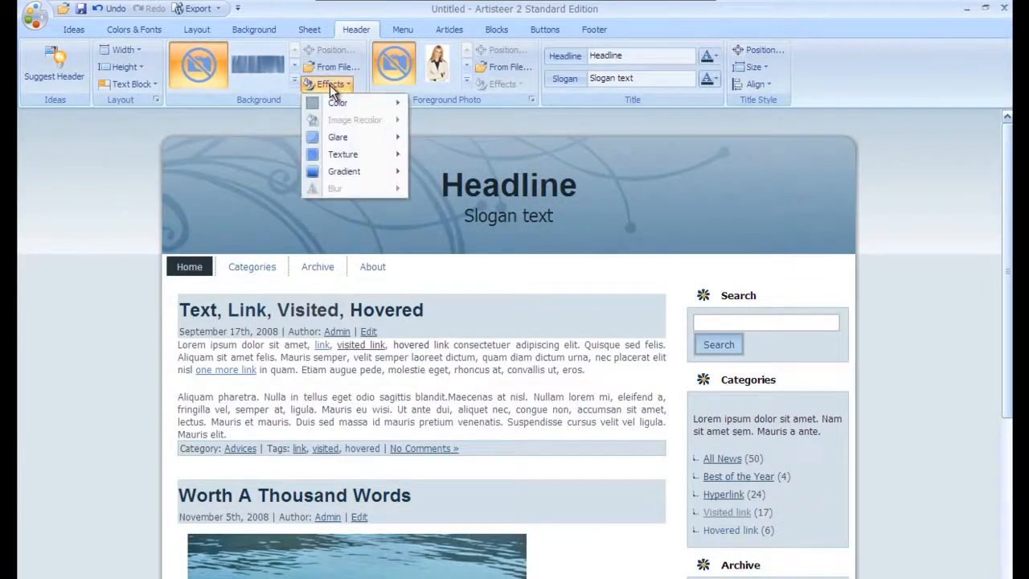
pyautogui.moveTo(333, 133)
pyautogui.click(428, 168)
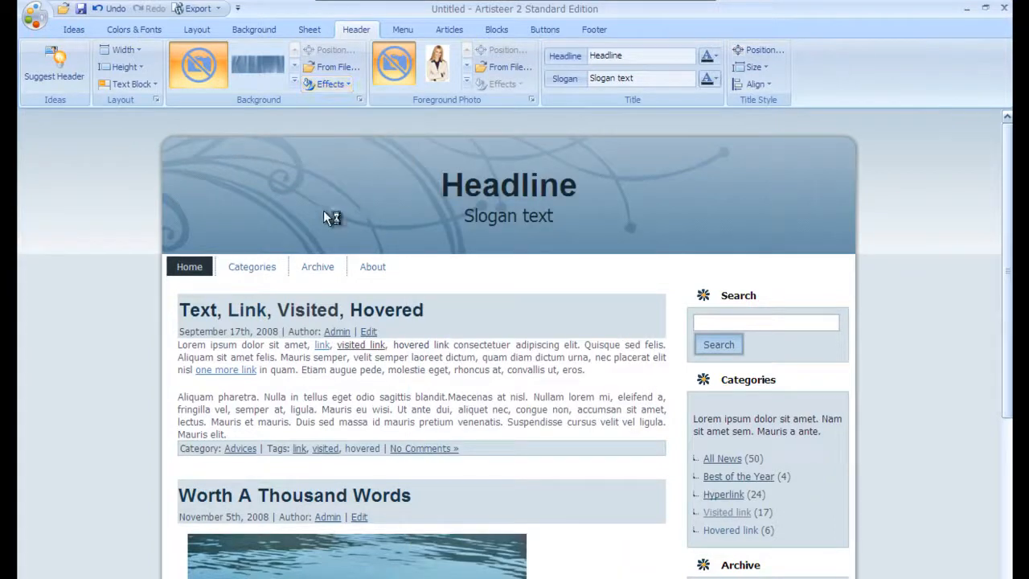
# Step: Give the header background a light colour with a gradient effect
pyautogui.click(342, 82)
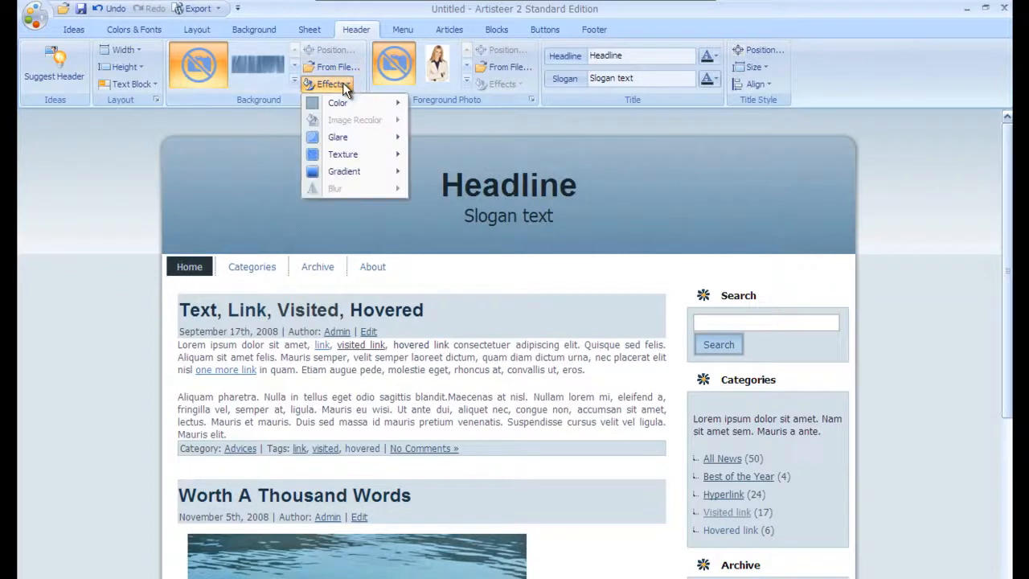
pyautogui.moveTo(343, 101)
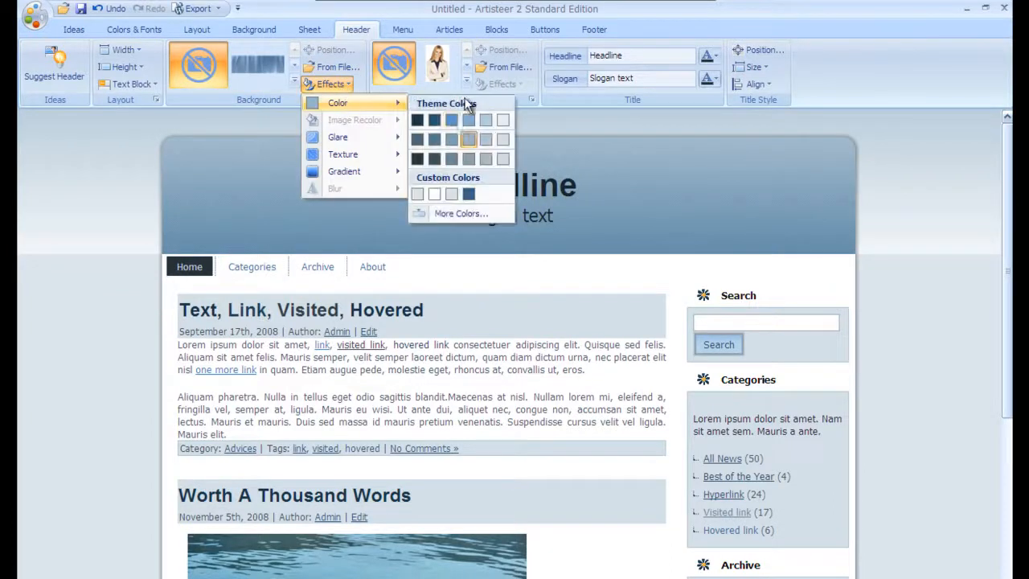
pyautogui.click(433, 197)
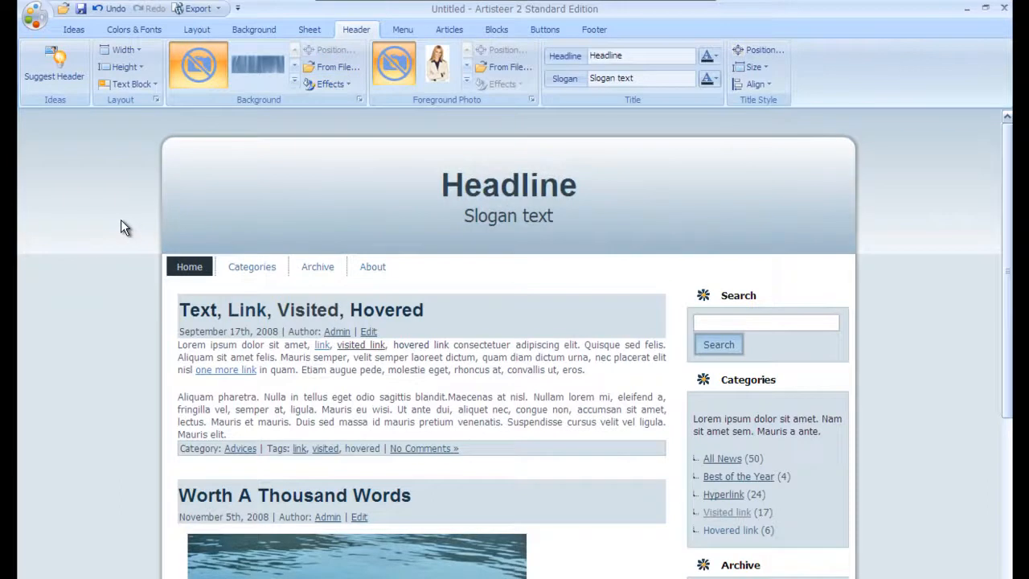
pyautogui.click(342, 83)
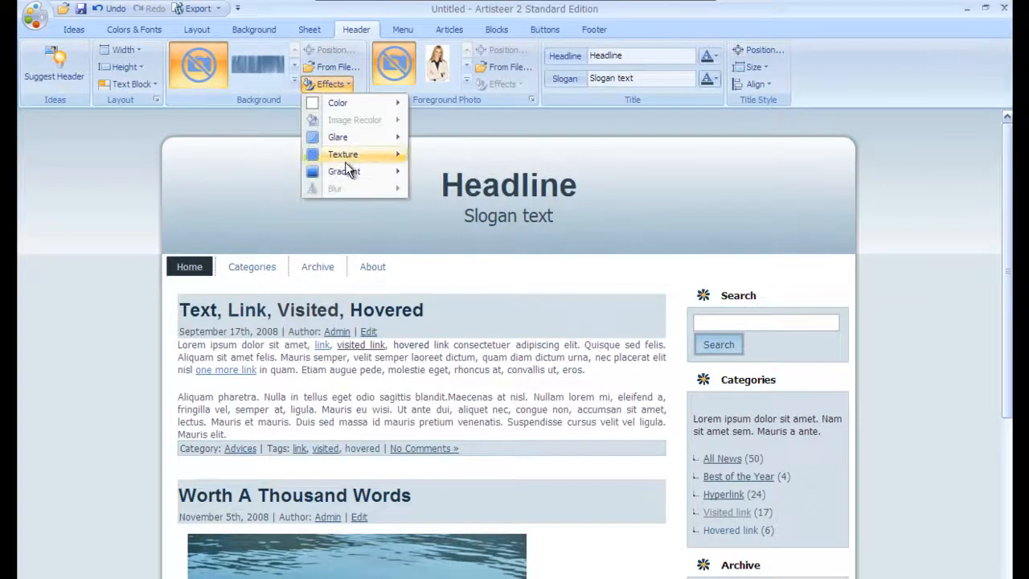
pyautogui.moveTo(344, 170)
pyautogui.click(433, 198)
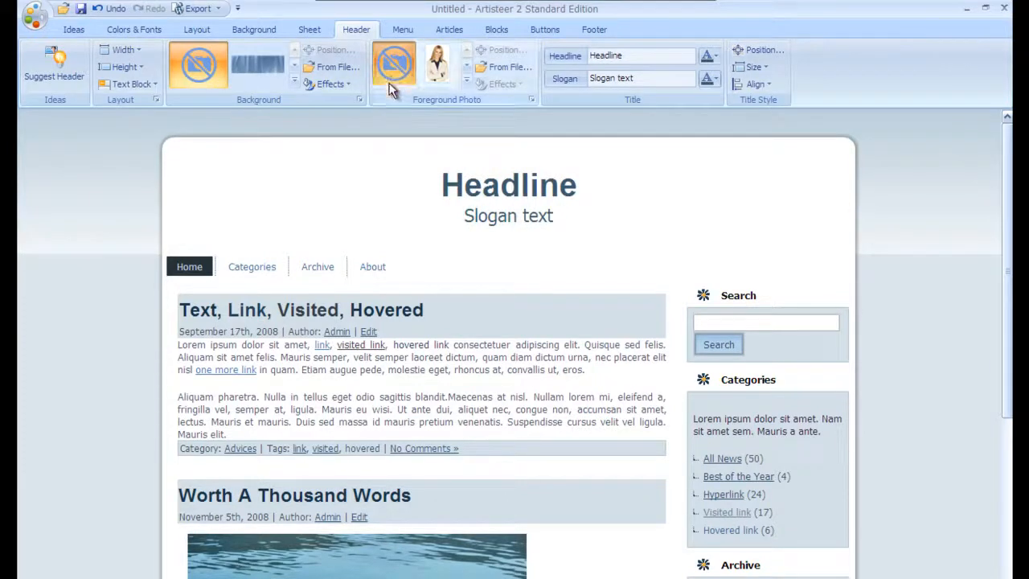
# Step: Replace the placeholder headline with 'Automated Web Design' and the slogan with 'Website Creation Simplified'
pyautogui.click(640, 55)
pyautogui.click(641, 55)
pyautogui.moveTo(641, 55); pyautogui.dragTo(517, 52)
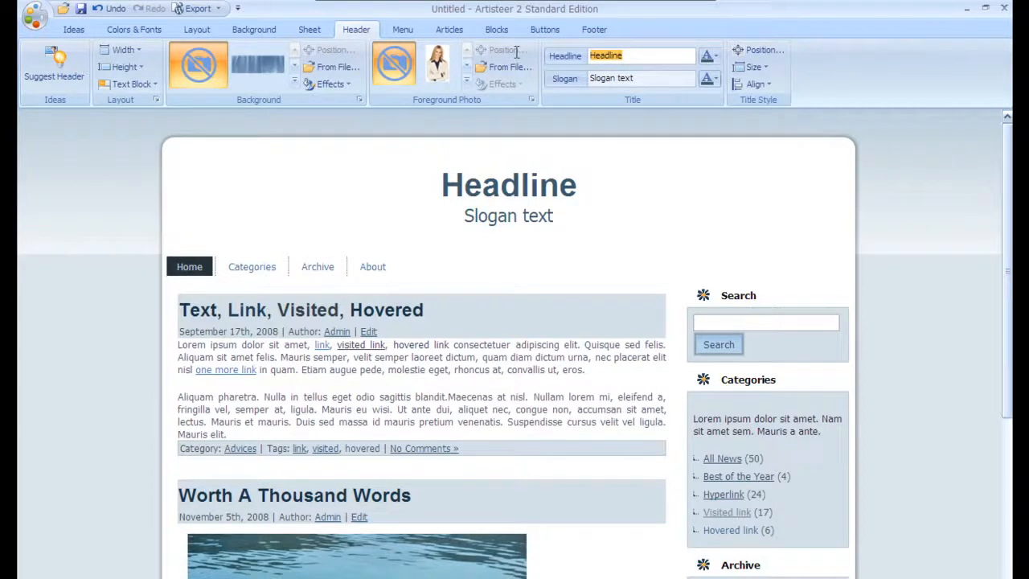
pyautogui.write('Automated Web Desig')
pyautogui.press('Tab')
pyautogui.write('Website Creation Simplified')
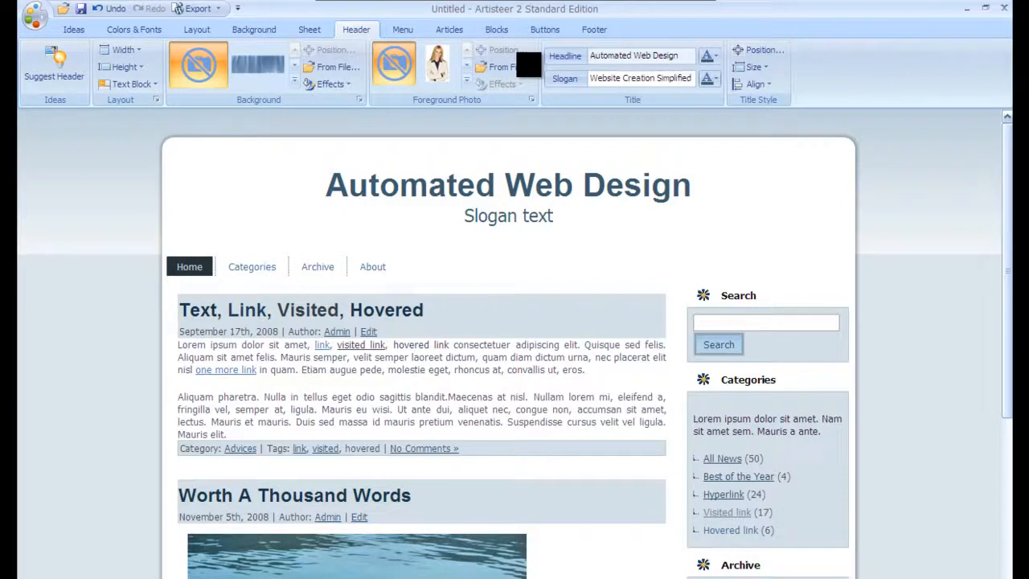
pyautogui.press('Return')
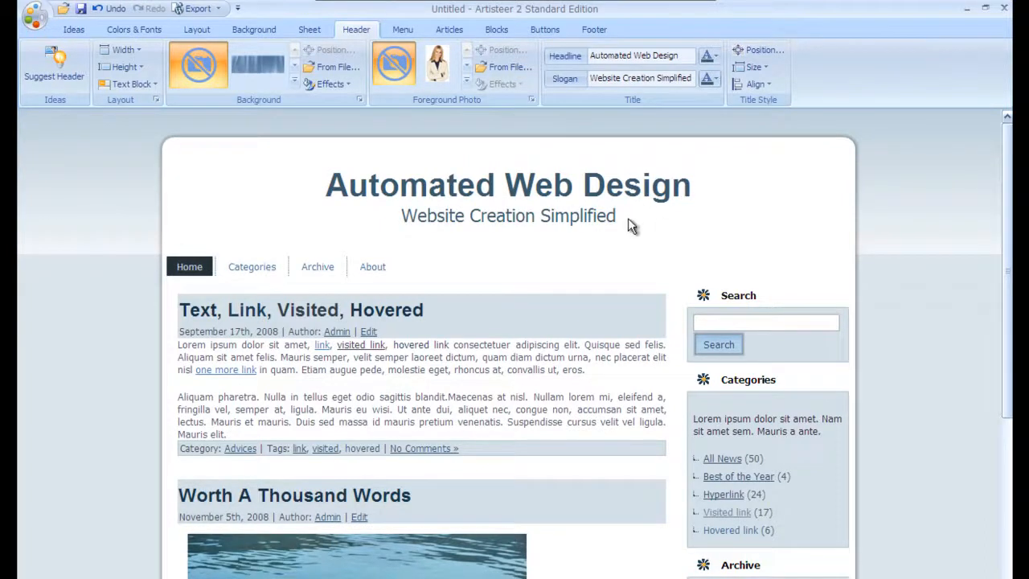
# Step: Set both the headline and slogan font colour to black
pyautogui.click(713, 58)
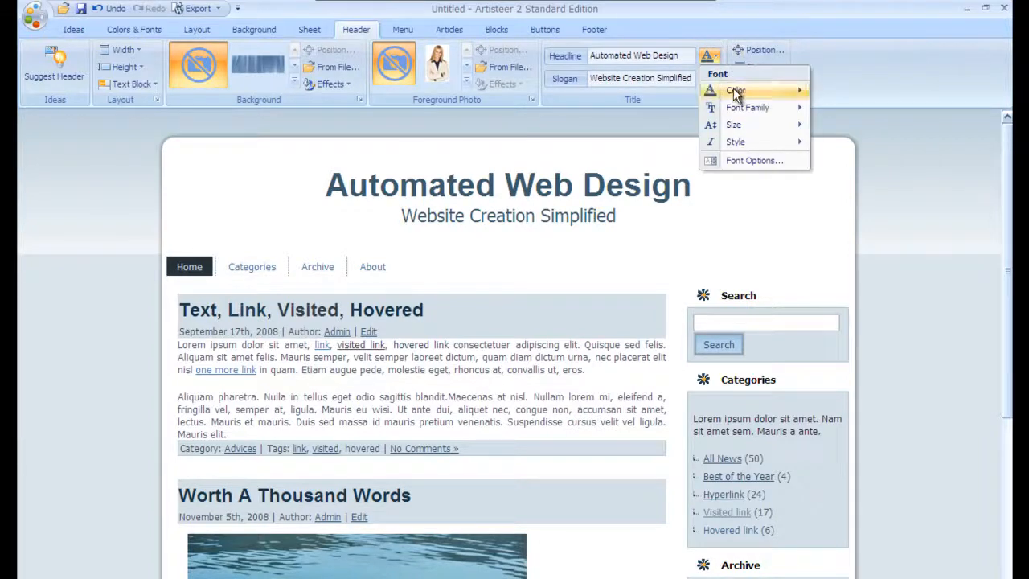
pyautogui.moveTo(798, 94)
pyautogui.click(825, 107)
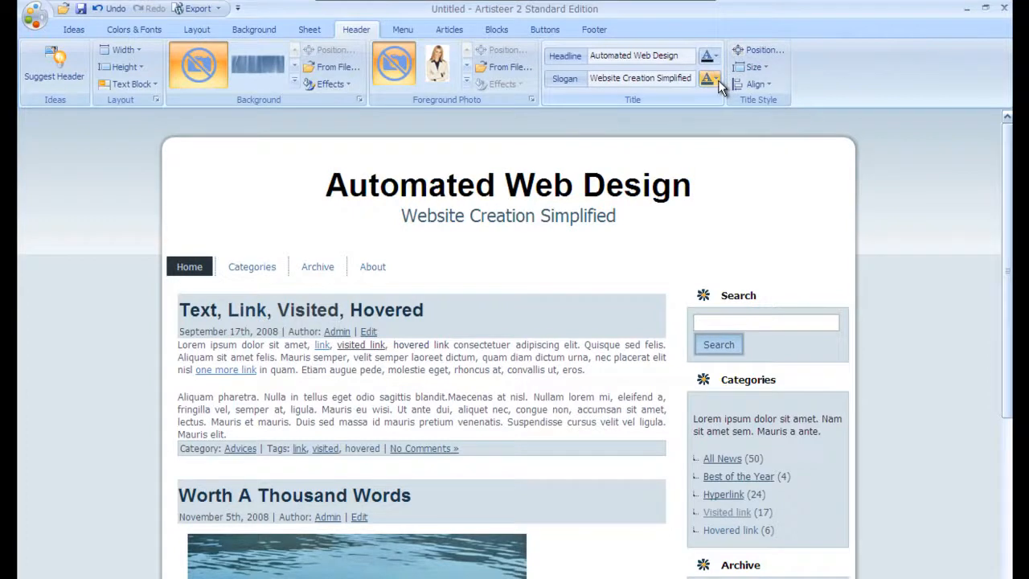
pyautogui.click(714, 80)
pyautogui.moveTo(734, 112)
pyautogui.click(828, 126)
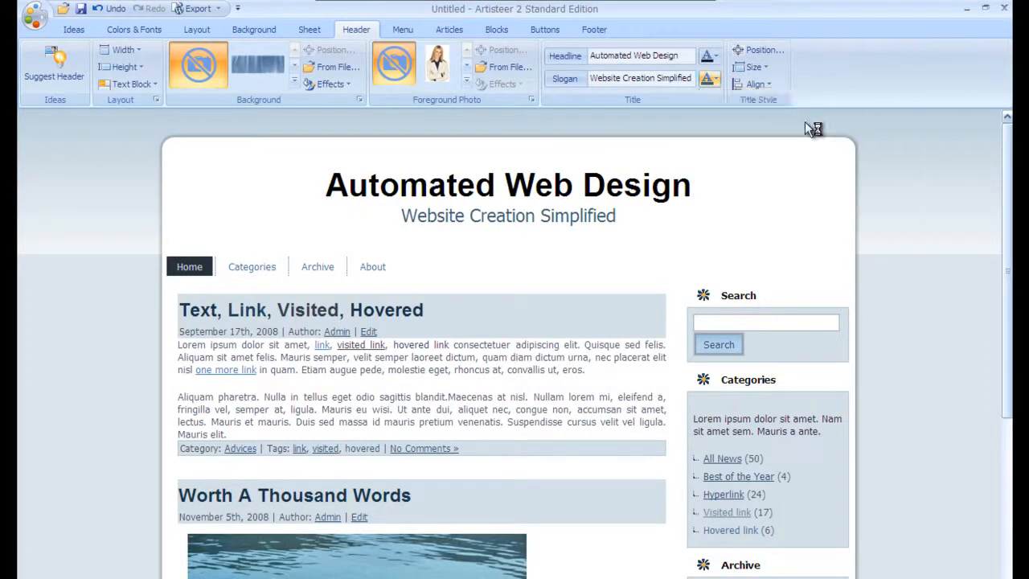
# Step: Enlarge the headline to size 48 and align the title top-left
pyautogui.click(713, 57)
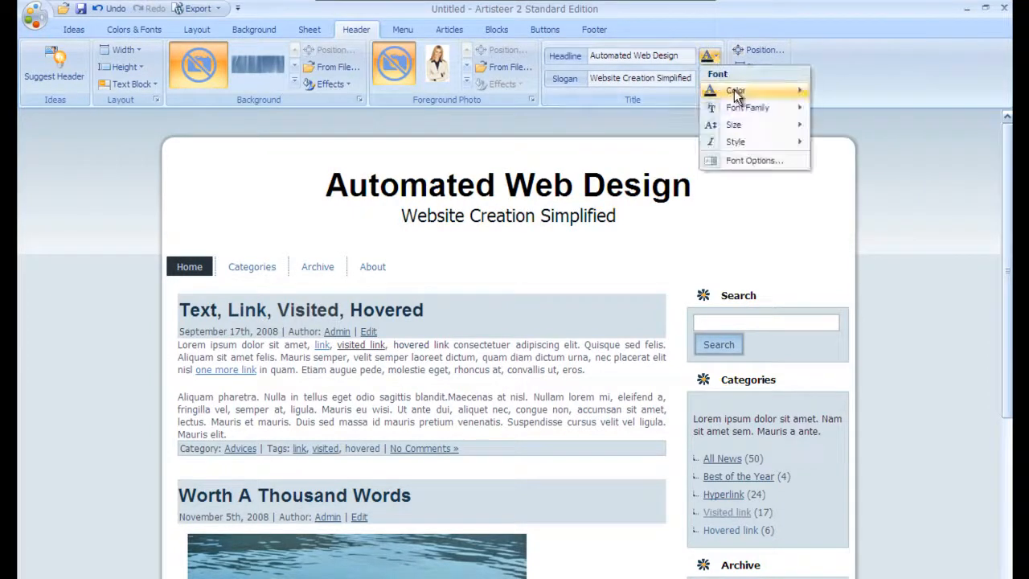
pyautogui.moveTo(732, 111)
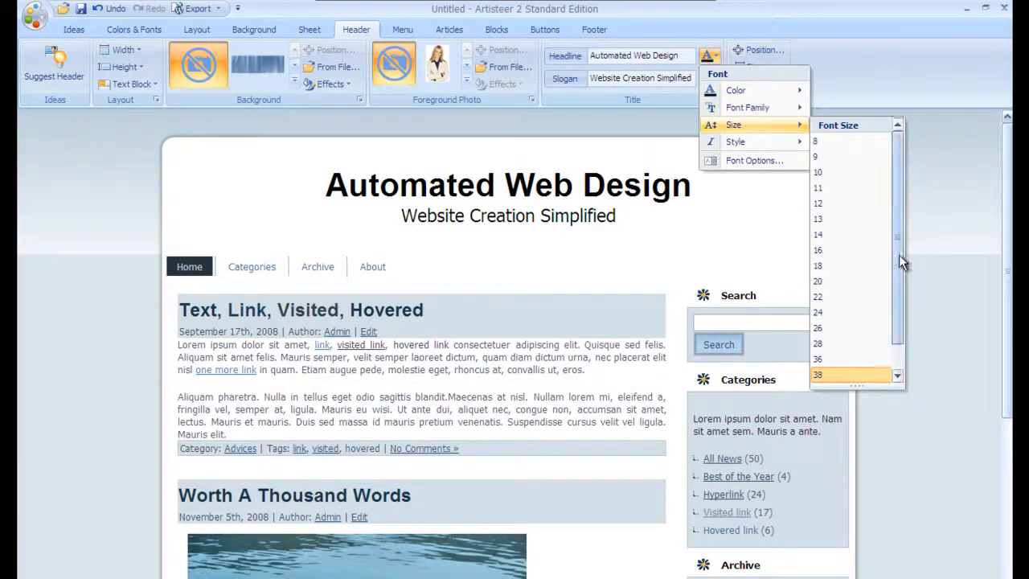
pyautogui.moveTo(900, 254); pyautogui.dragTo(914, 308)
pyautogui.click(854, 358)
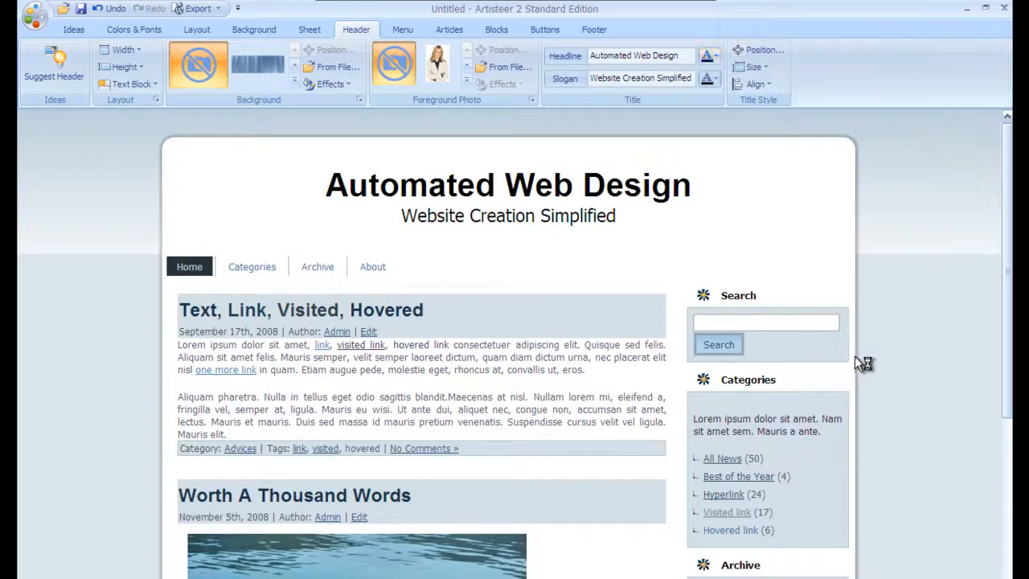
pyautogui.click(714, 58)
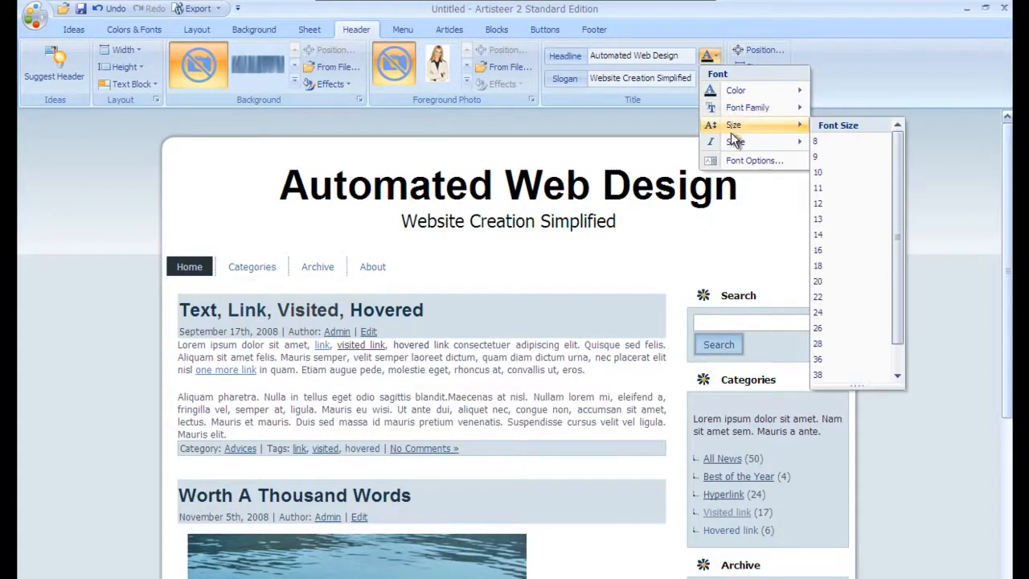
pyautogui.moveTo(735, 143)
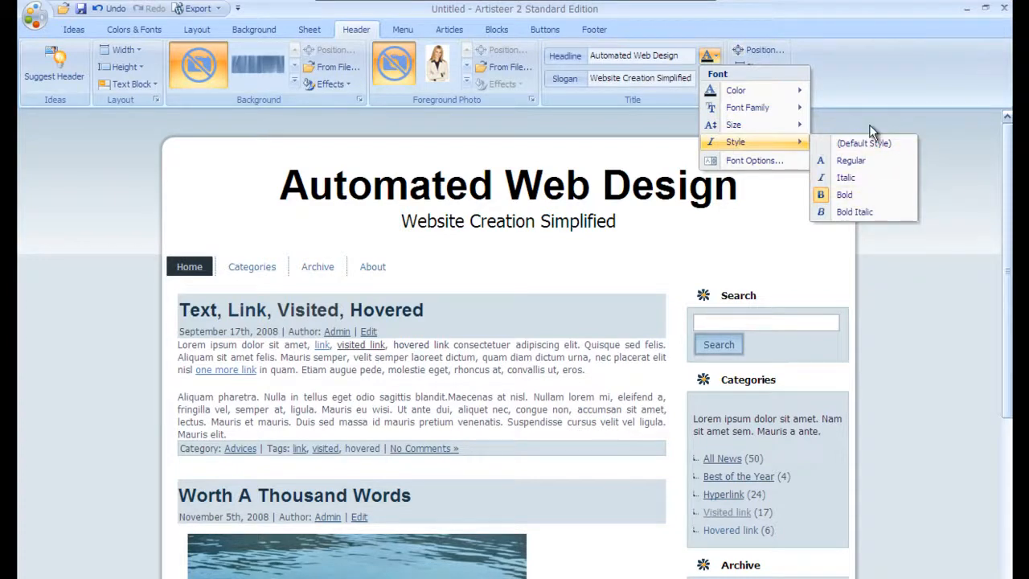
pyautogui.click(858, 54)
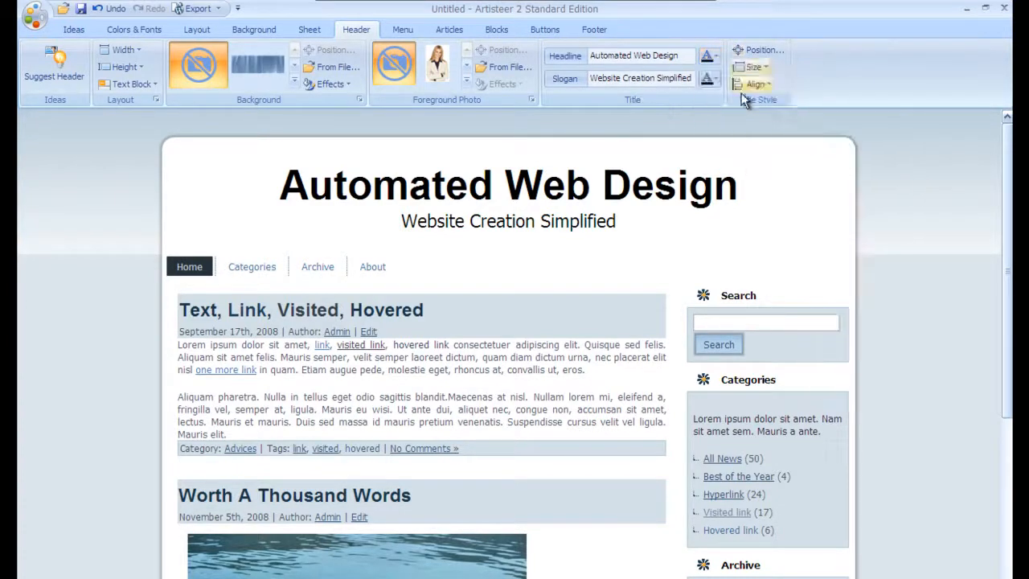
pyautogui.click(762, 86)
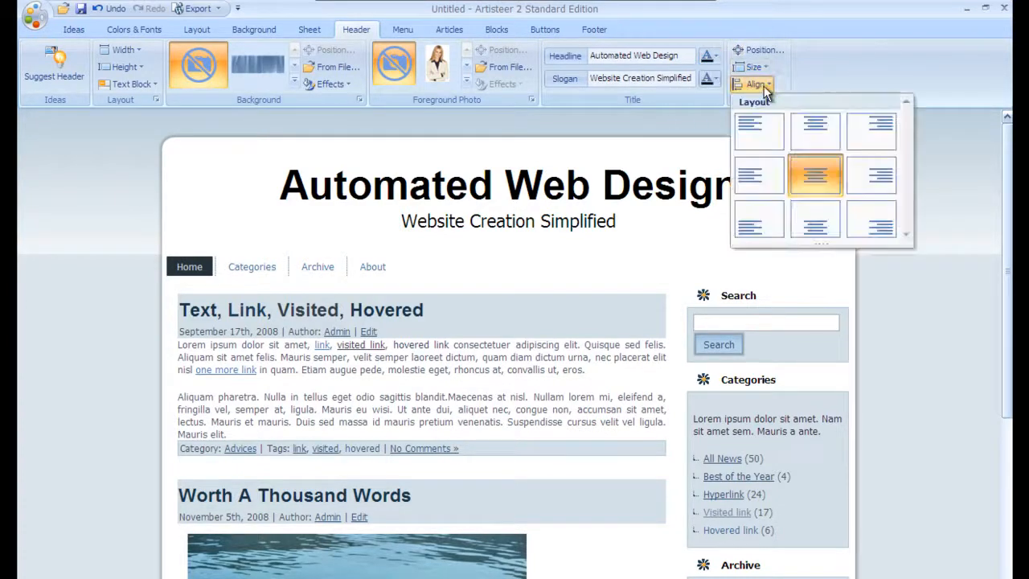
pyautogui.click(745, 139)
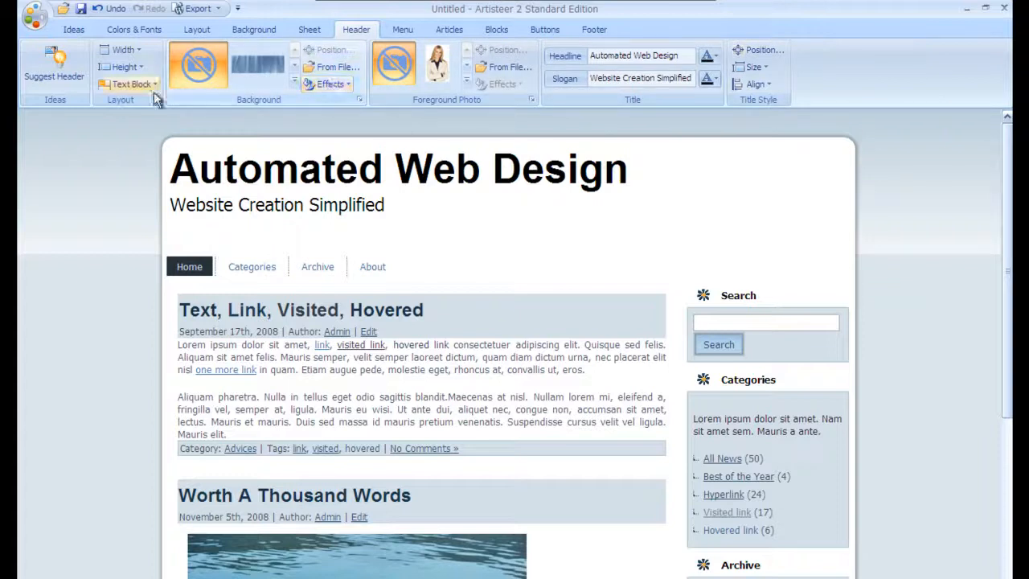
pyautogui.click(127, 67)
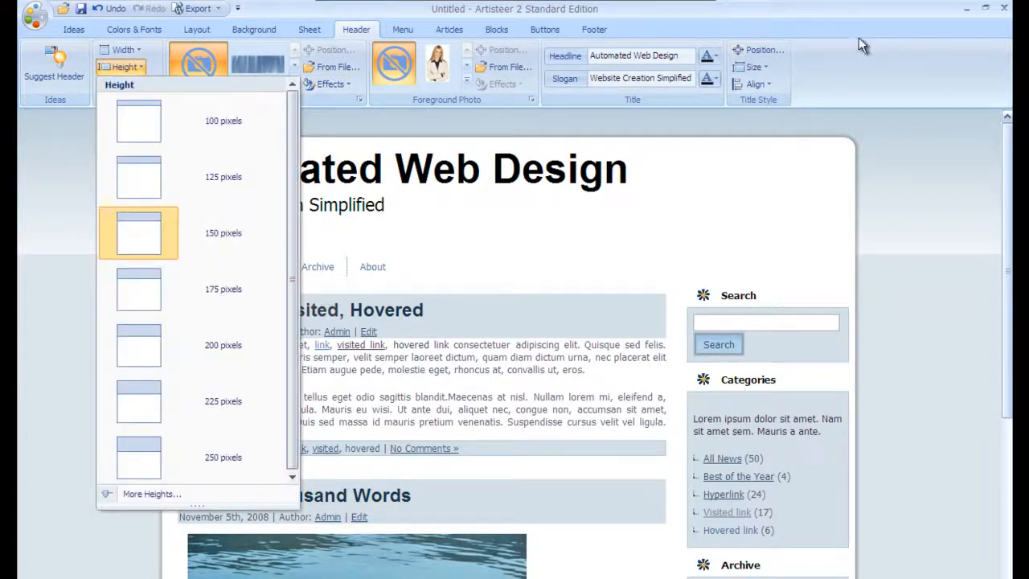
pyautogui.click(623, 58)
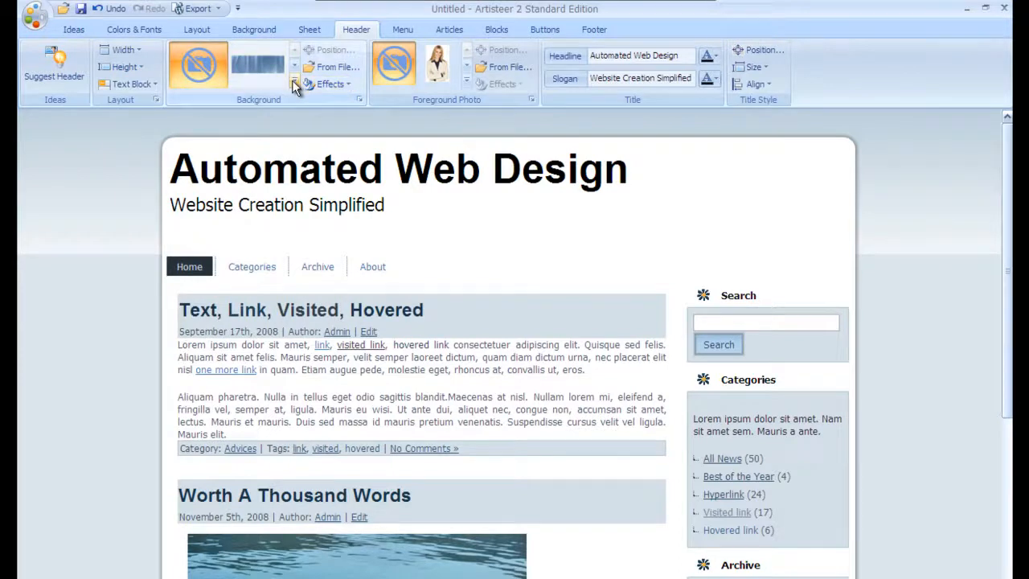
pyautogui.click(504, 68)
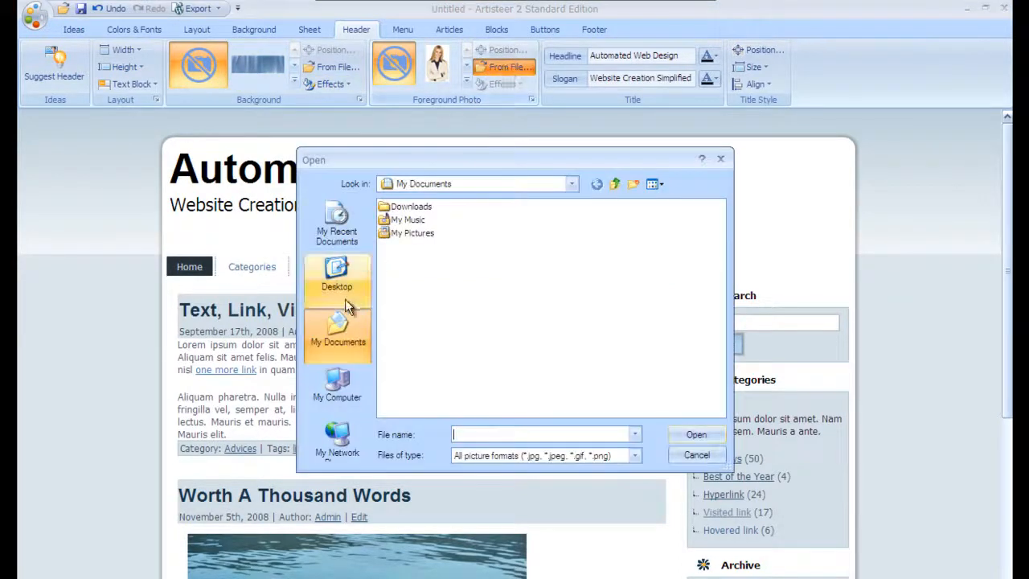
pyautogui.doubleClick(411, 207)
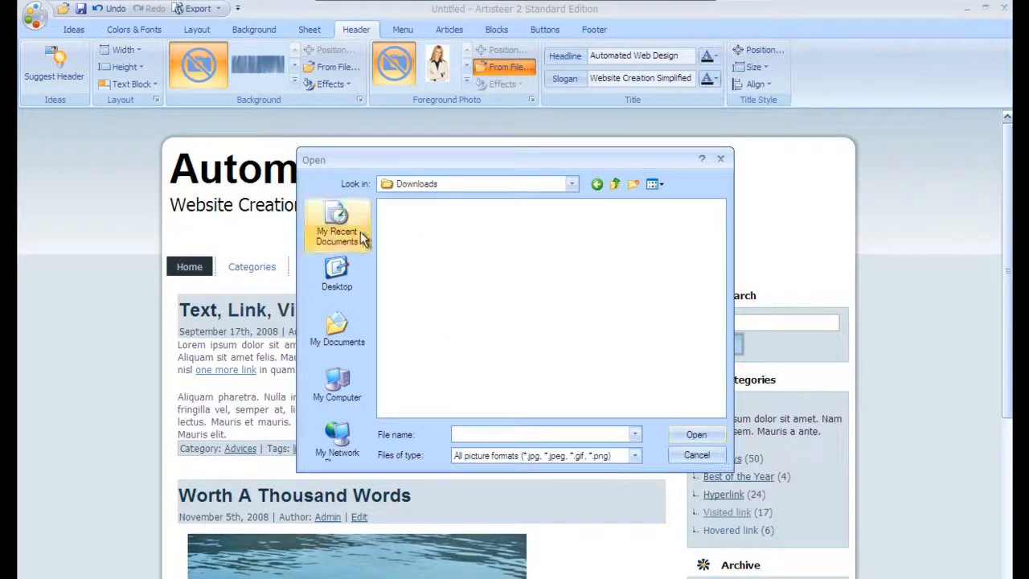
pyautogui.click(338, 273)
pyautogui.doubleClick(396, 250)
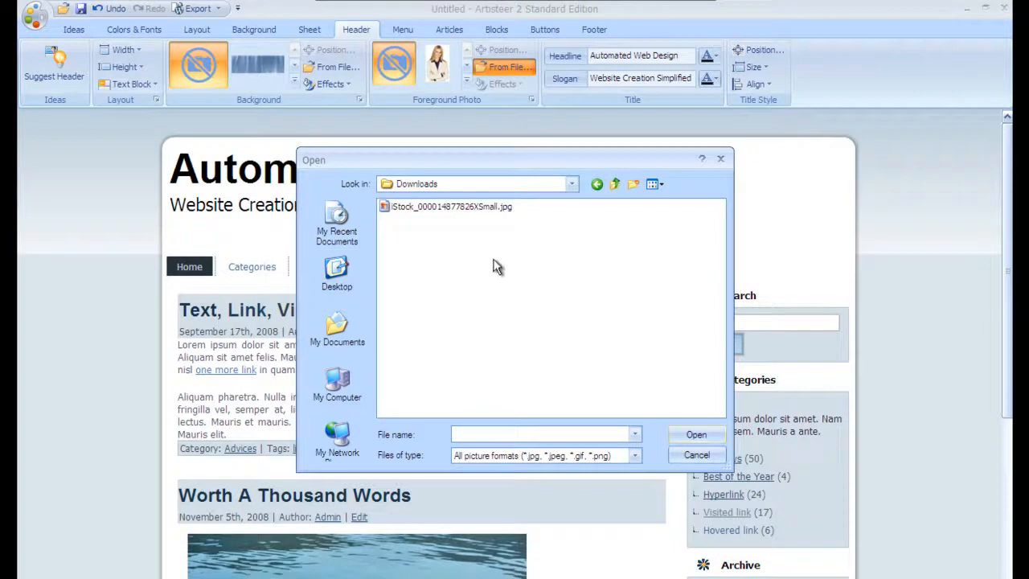
pyautogui.moveTo(460, 165); pyautogui.dragTo(553, 223)
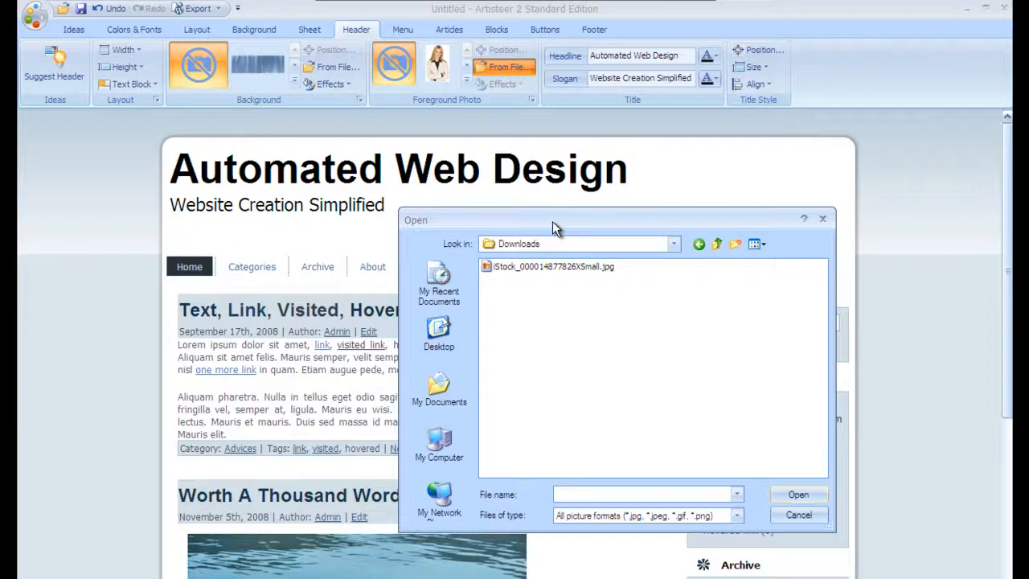
pyautogui.doubleClick(539, 266)
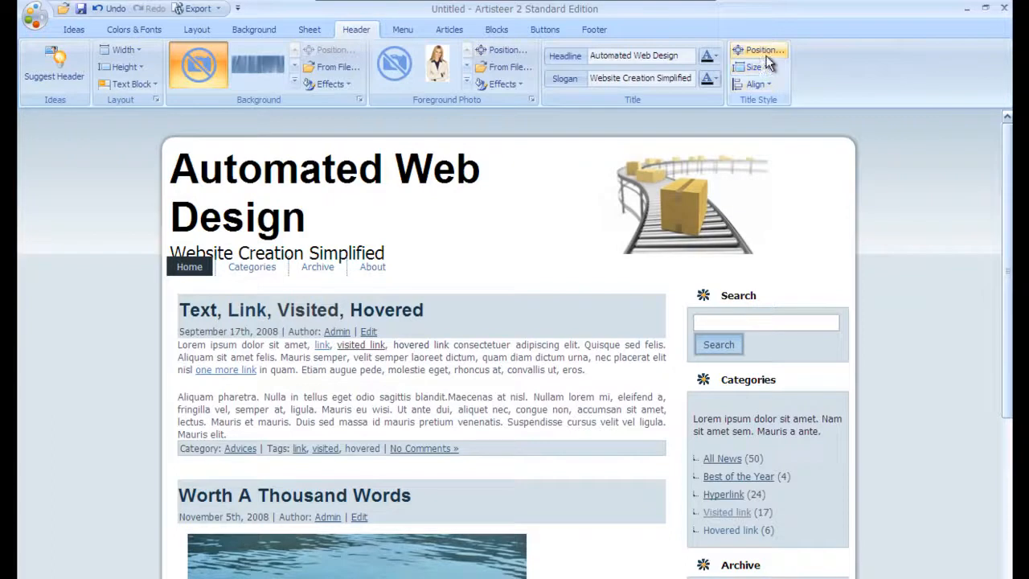
# Step: Flip the conveyor photo horizontally and nudge the title into a new position
pyautogui.click(507, 85)
pyautogui.moveTo(526, 141)
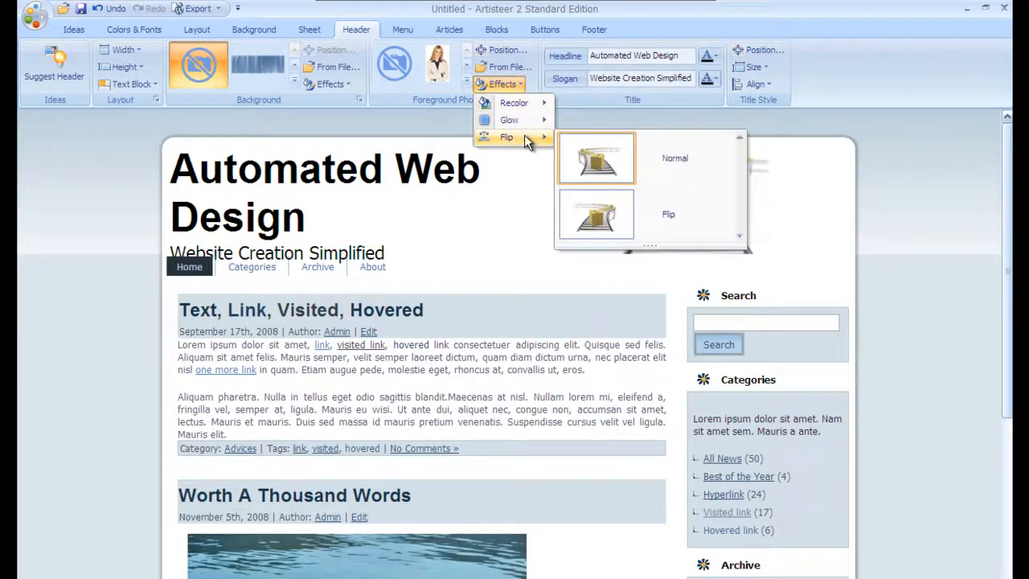
pyautogui.click(720, 203)
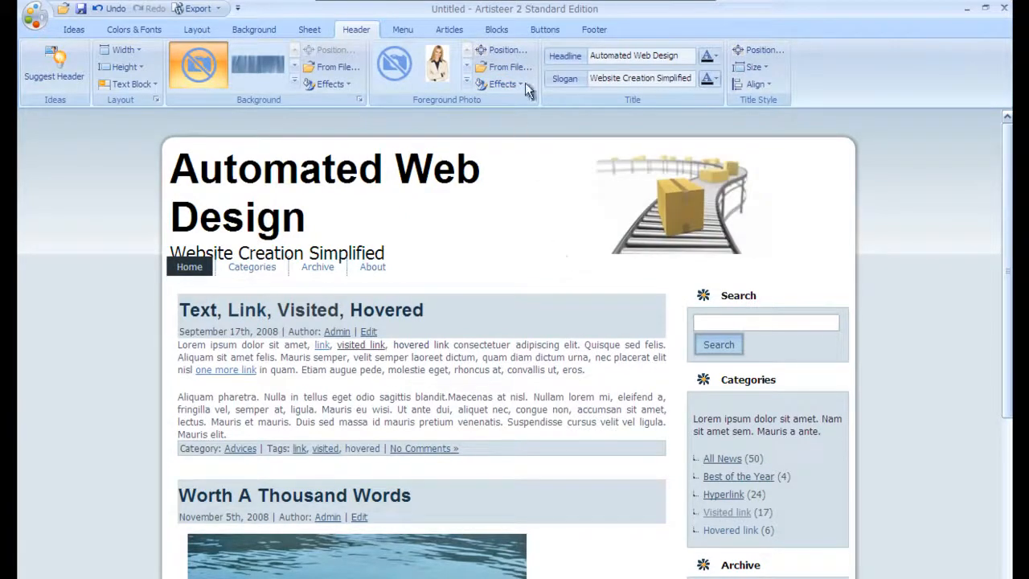
pyautogui.click(756, 53)
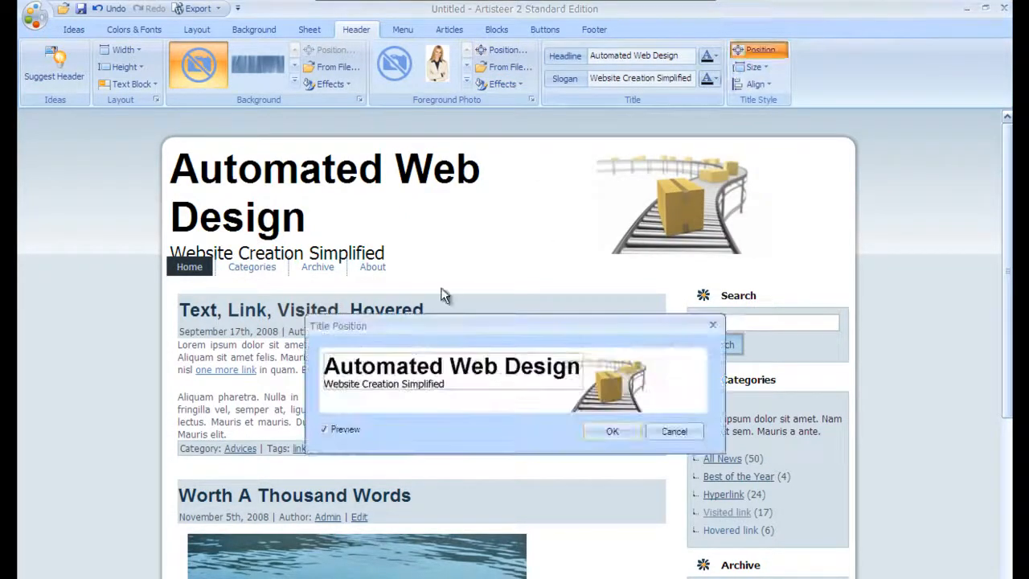
pyautogui.moveTo(459, 375); pyautogui.dragTo(456, 377)
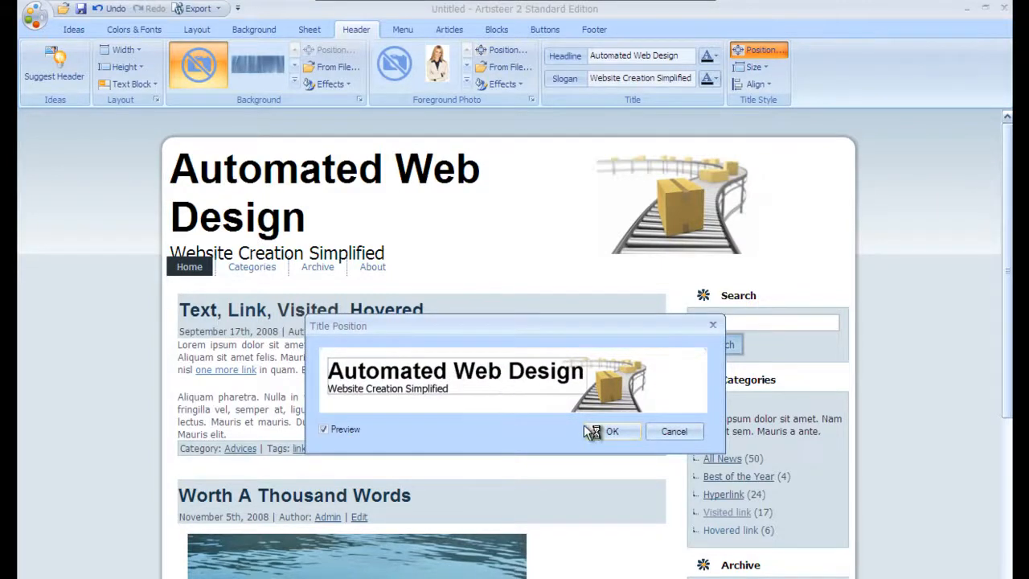
pyautogui.click(613, 431)
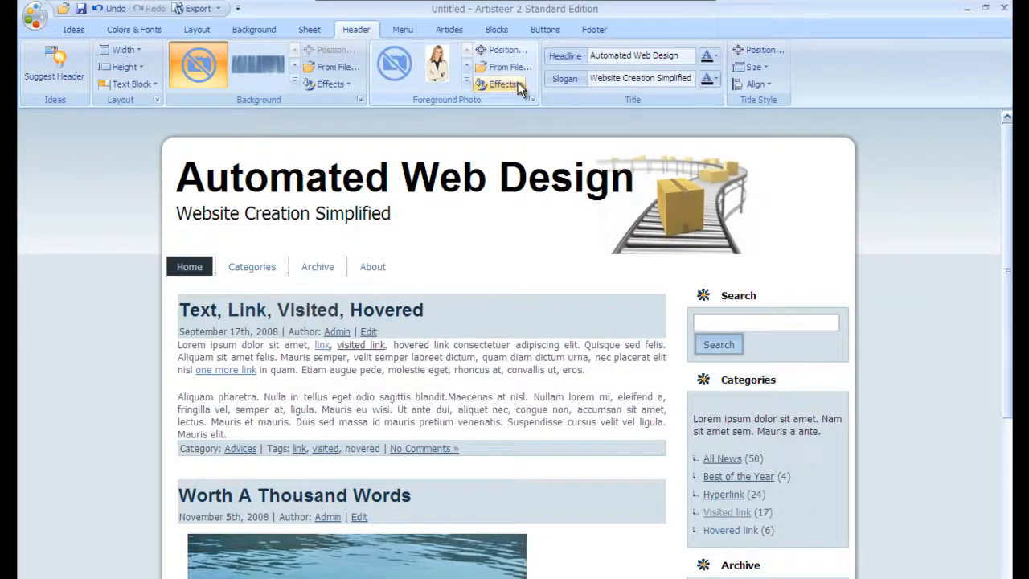
# Step: Zoom the photo in three times and position it in the header's right corner
pyautogui.click(502, 50)
pyautogui.moveTo(623, 379); pyautogui.dragTo(659, 380)
pyautogui.click(712, 355)
pyautogui.click(713, 354)
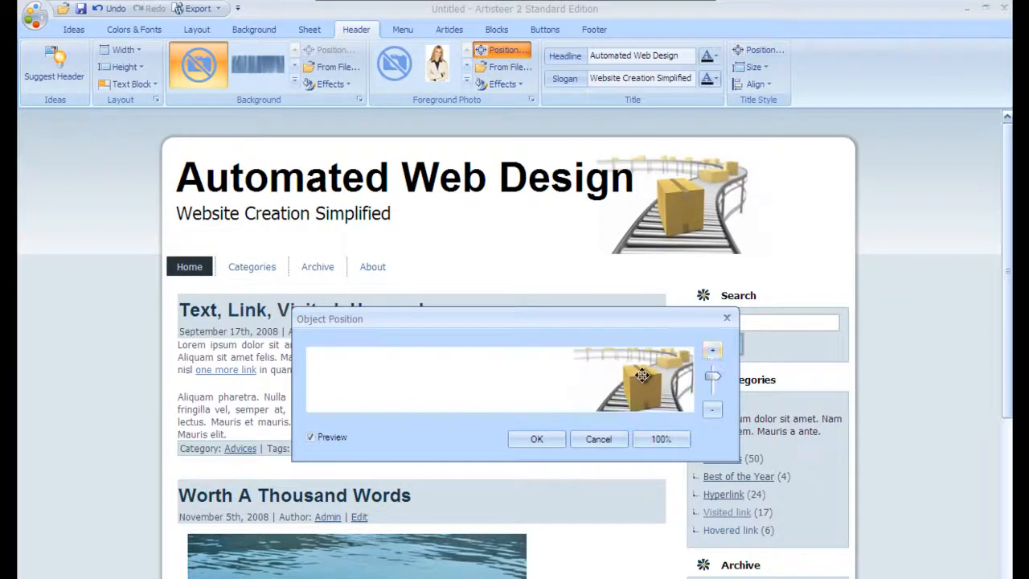
pyautogui.moveTo(643, 375); pyautogui.dragTo(640, 375)
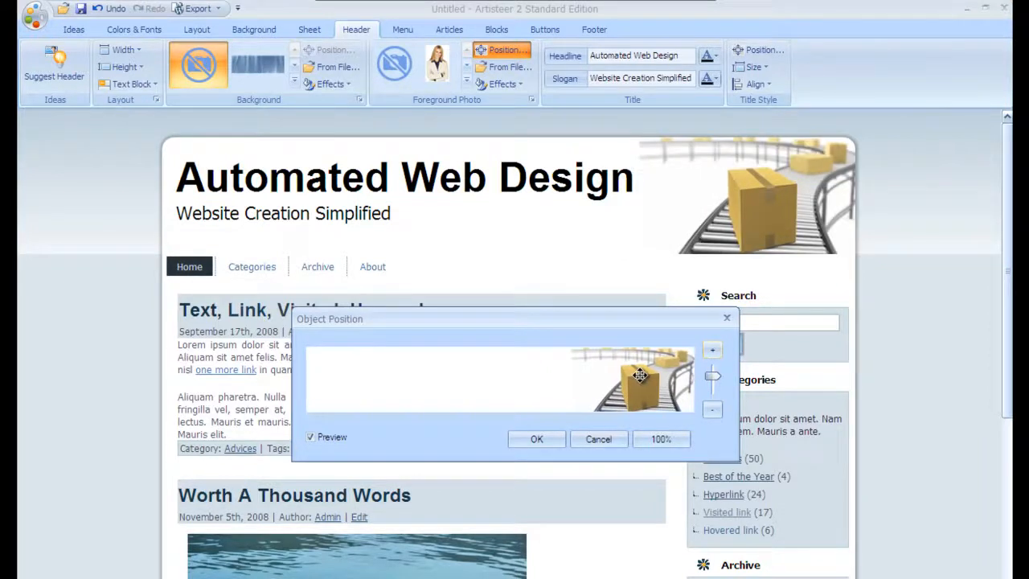
pyautogui.click(713, 350)
pyautogui.moveTo(631, 382); pyautogui.dragTo(631, 381)
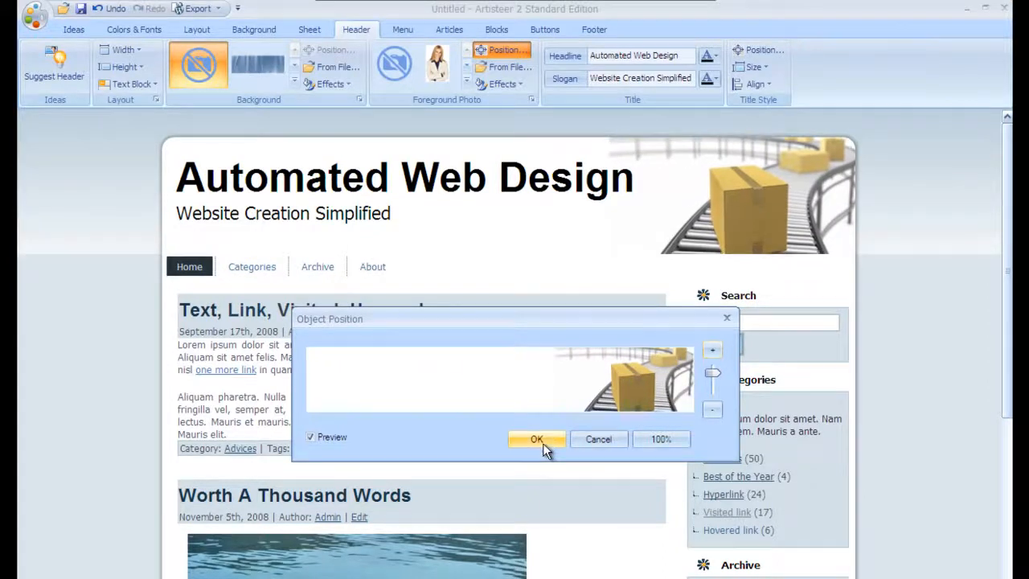
pyautogui.click(542, 443)
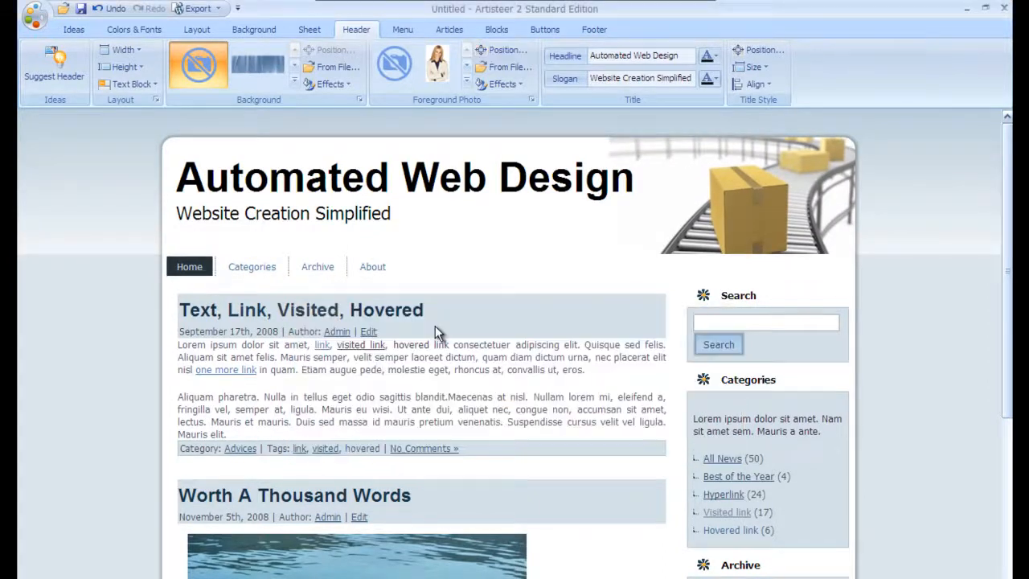
# Step: Set the header height to 175 pixels and nudge the photo up and right
pyautogui.click(138, 69)
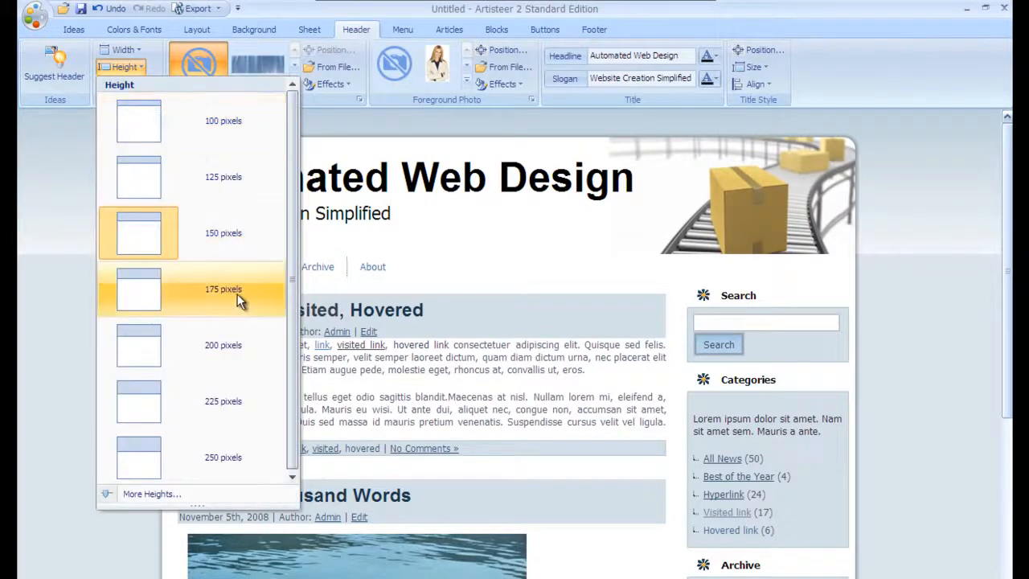
pyautogui.click(237, 294)
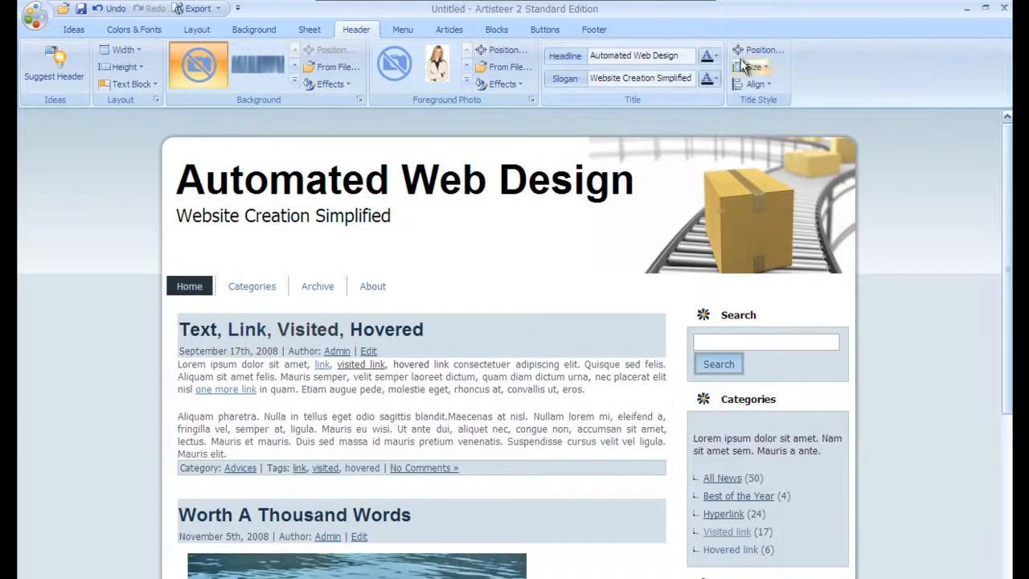
pyautogui.click(502, 49)
pyautogui.moveTo(631, 388); pyautogui.dragTo(631, 381)
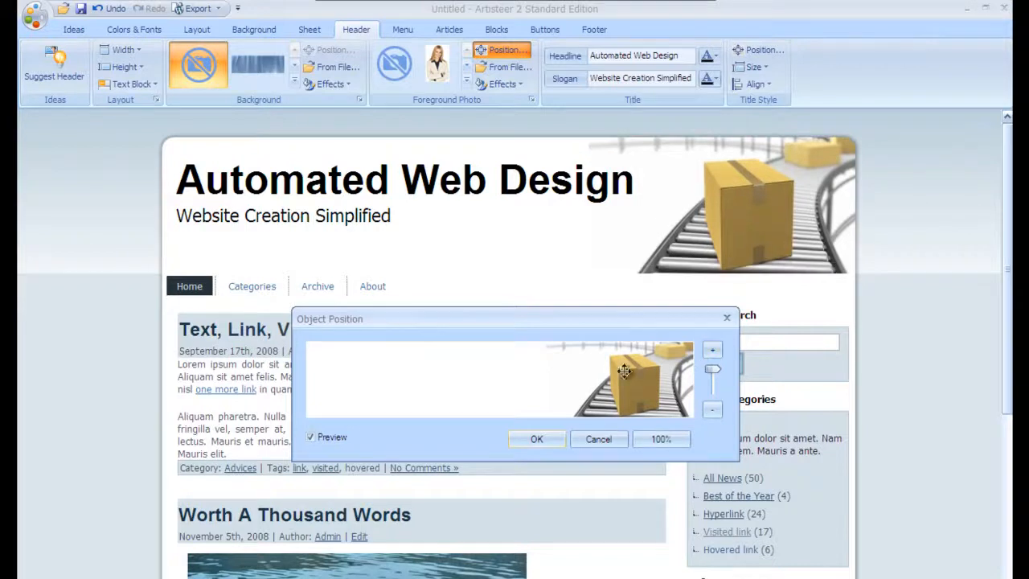
pyautogui.click(541, 439)
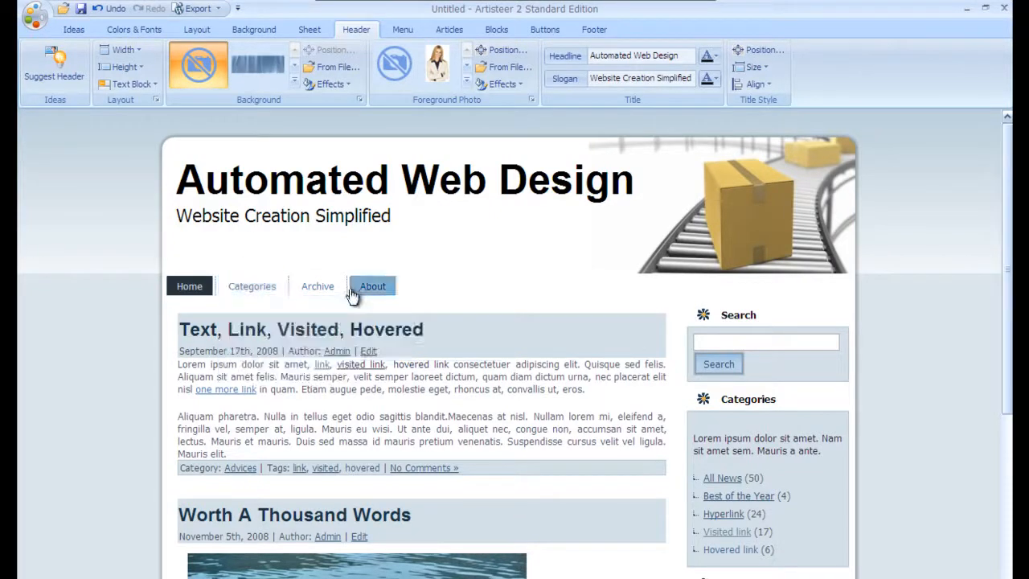
# Step: Apply the blue-bar menu style with rounded tabs from the Menu Styles gallery
pyautogui.click(400, 30)
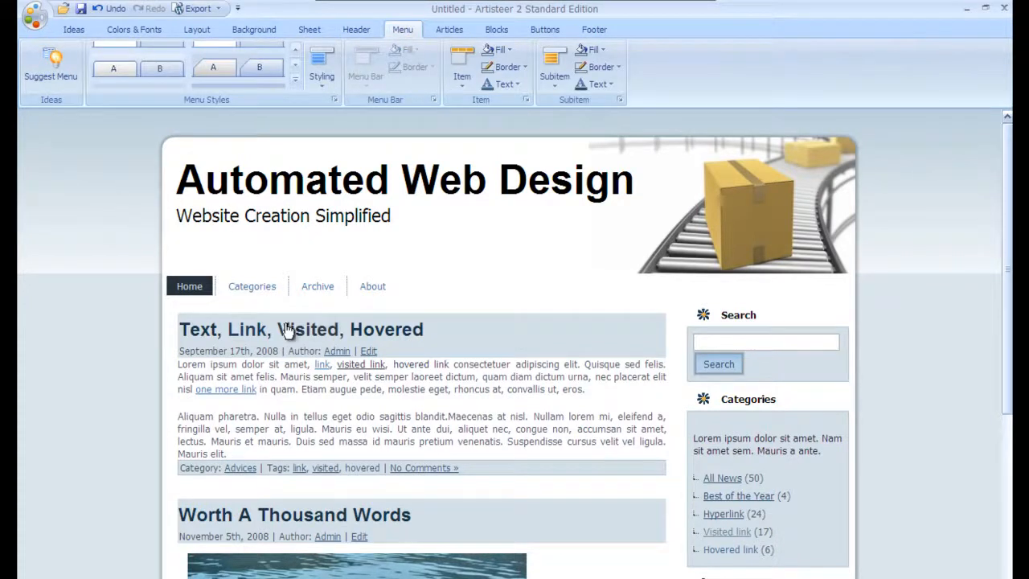
pyautogui.click(295, 52)
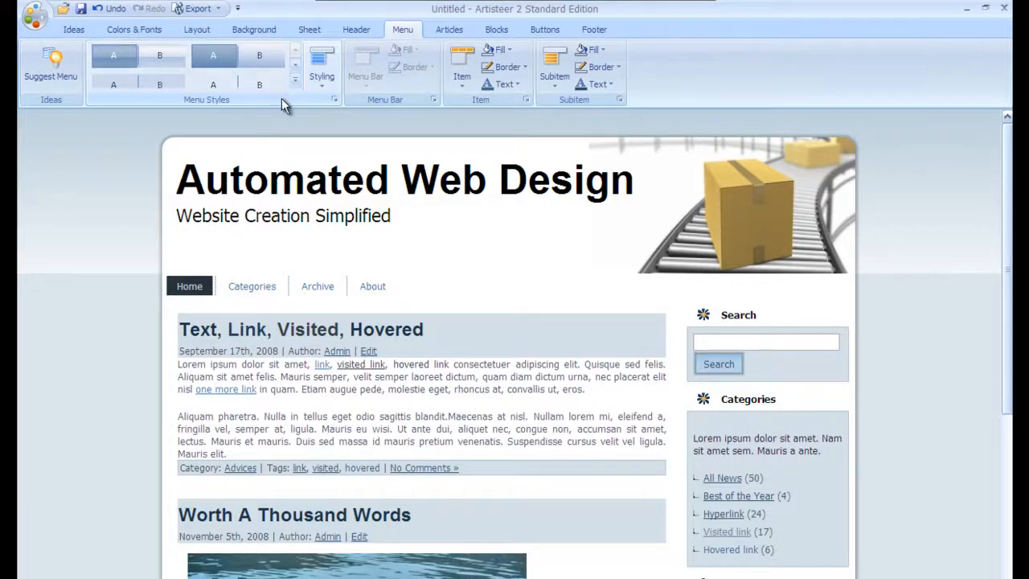
pyautogui.click(295, 78)
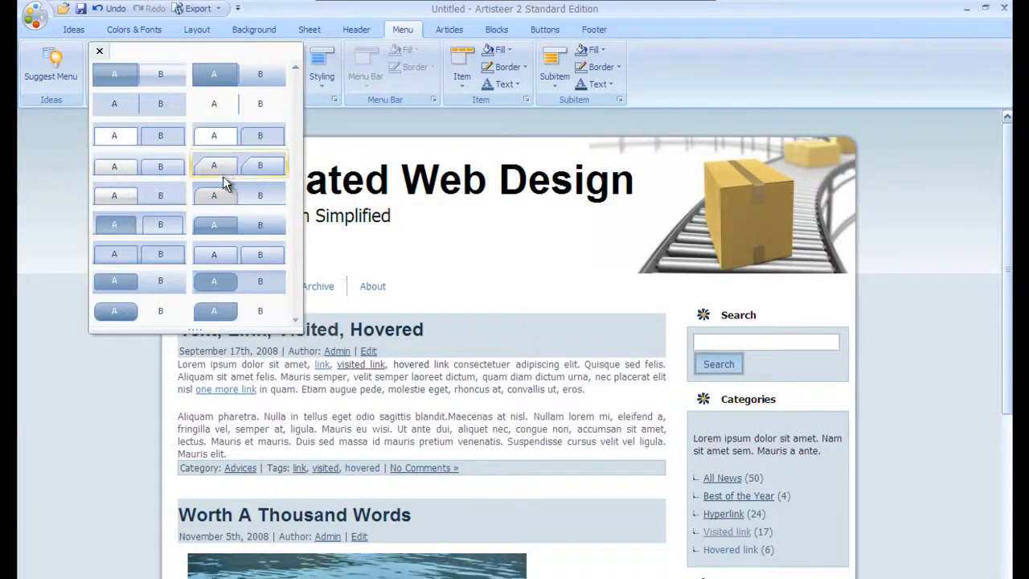
pyautogui.click(218, 195)
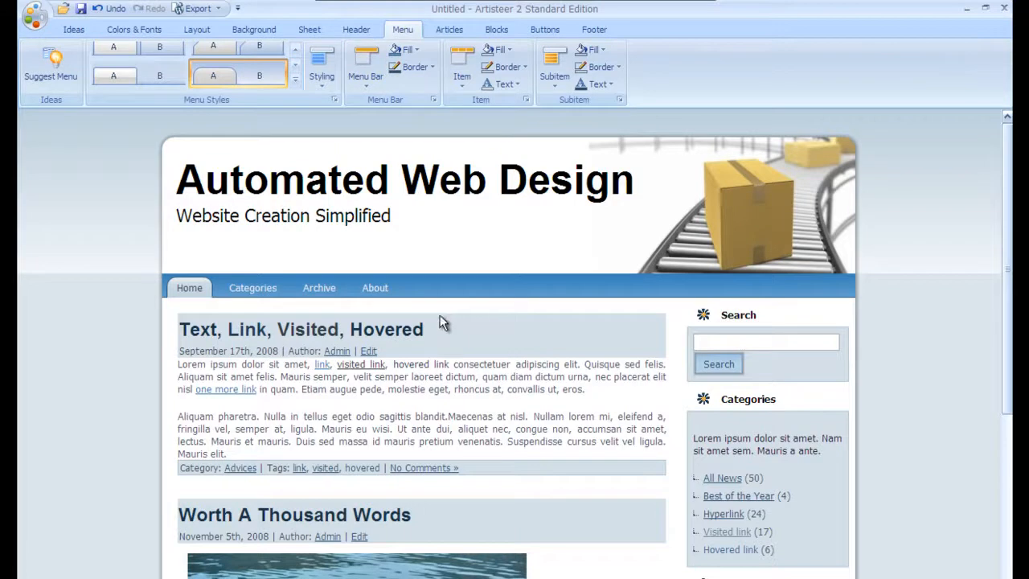
pyautogui.moveTo(243, 300)
pyautogui.scroll(-8, 869, 404)
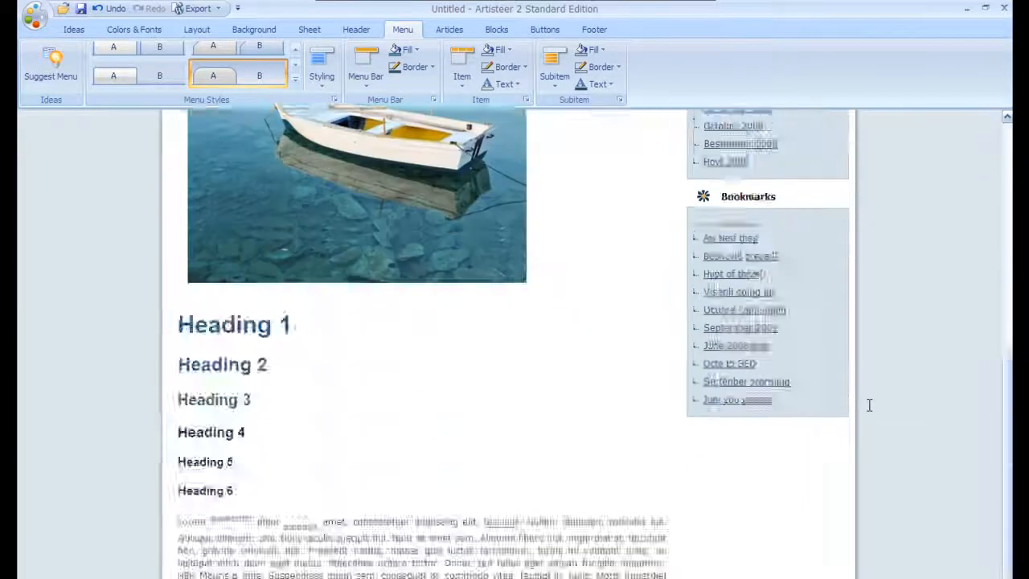
pyautogui.scroll(8, 869, 404)
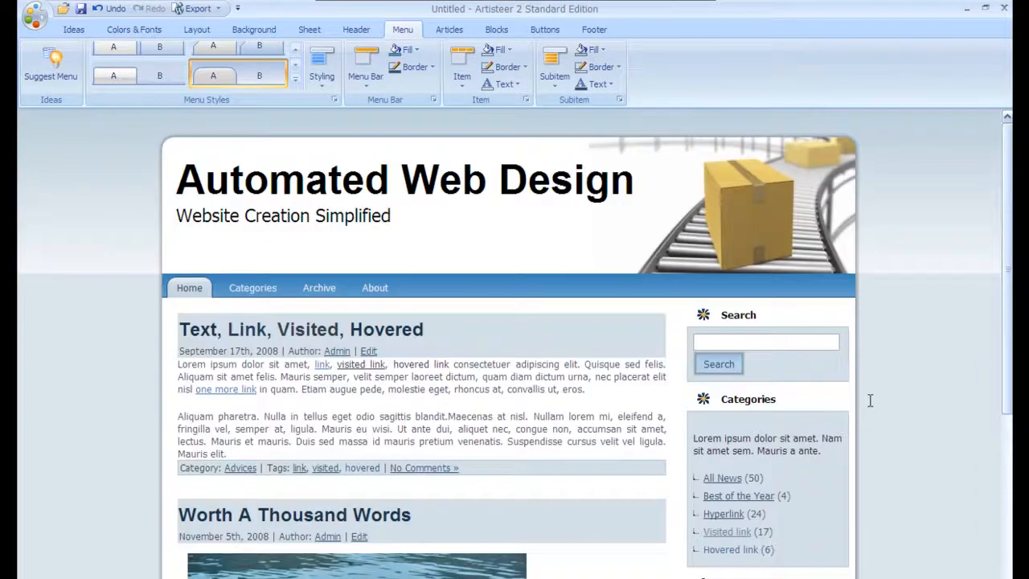
pyautogui.scroll(-5, 868, 402)
pyautogui.scroll(5, 868, 398)
# Step: Switch the page layout to One Column, removing the sidebar
pyautogui.click(199, 31)
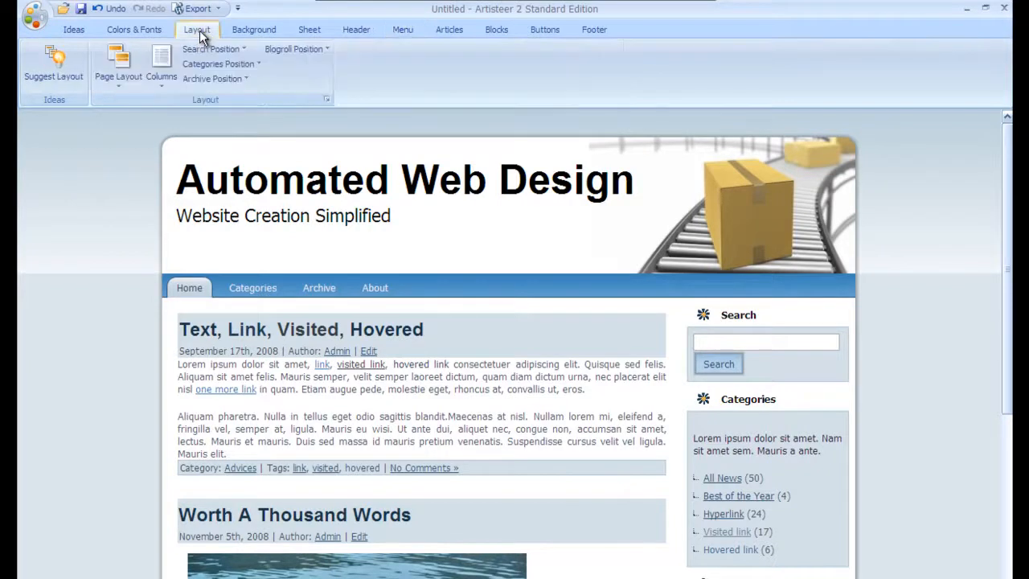
pyautogui.click(163, 77)
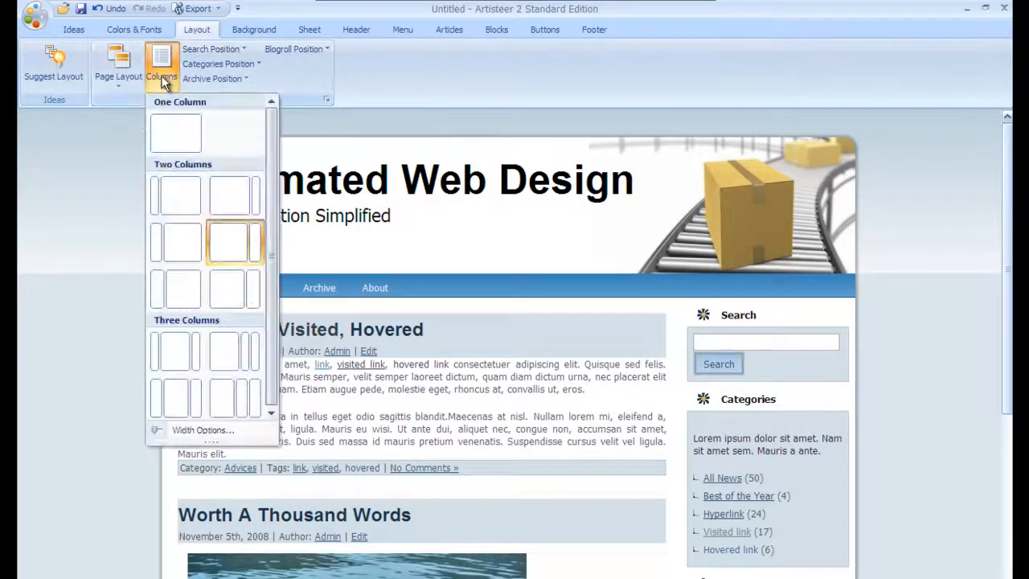
pyautogui.click(189, 143)
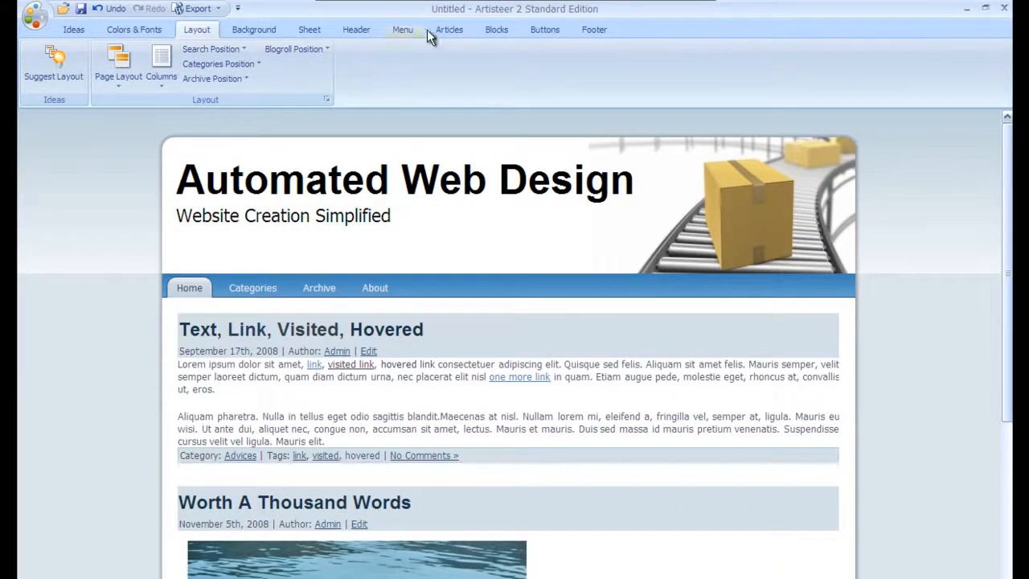
# Step: Cycle Suggest Article Design until headings show star icons in grey boxes
pyautogui.click(449, 30)
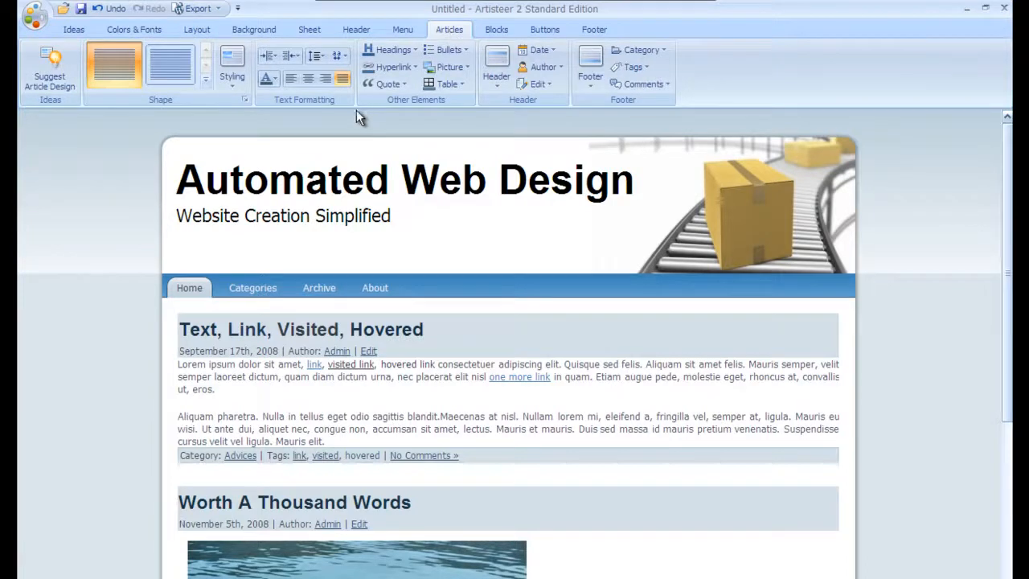
pyautogui.click(227, 79)
pyautogui.click(224, 80)
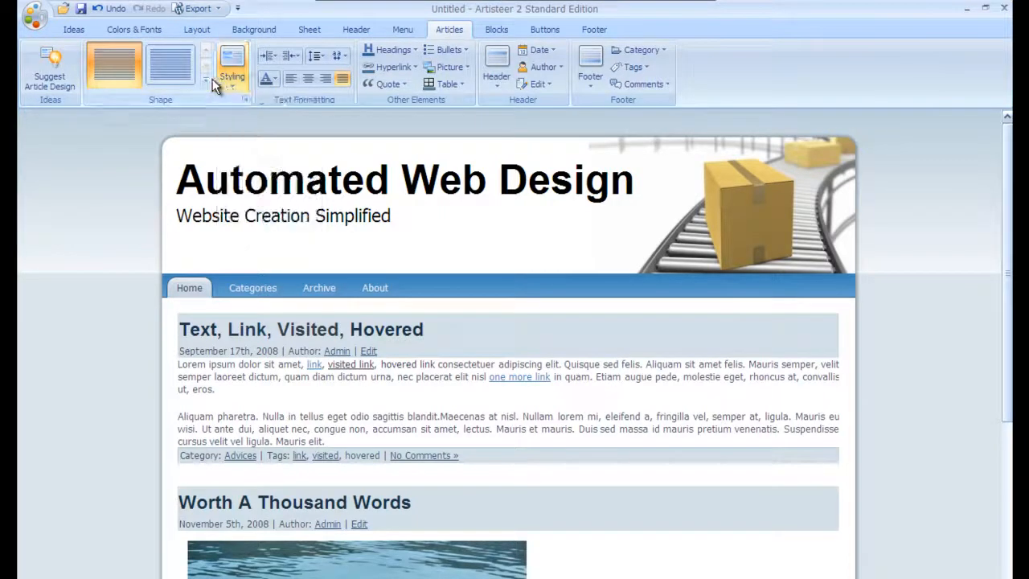
pyautogui.click(49, 76)
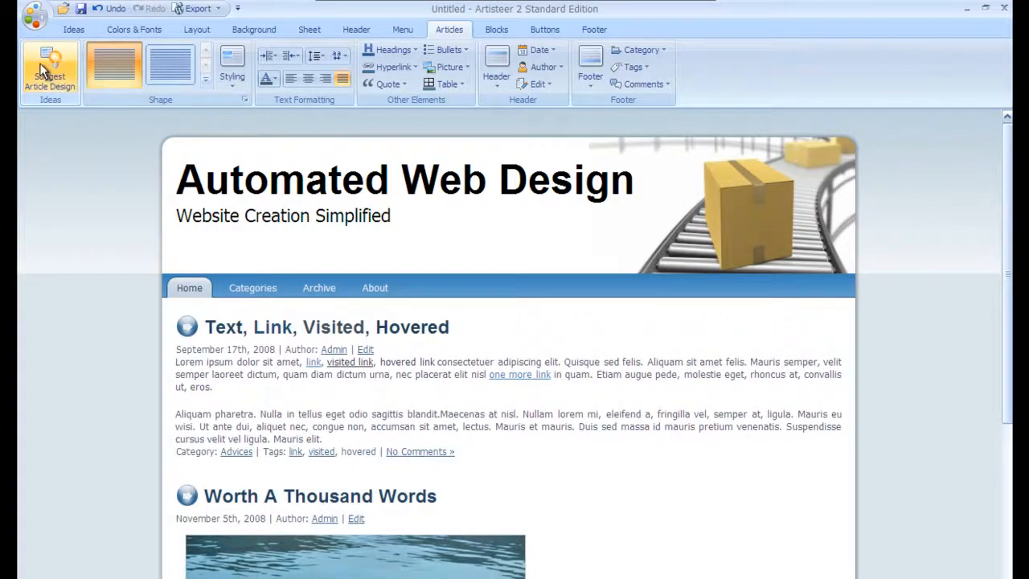
pyautogui.scroll(-10, 304, 392)
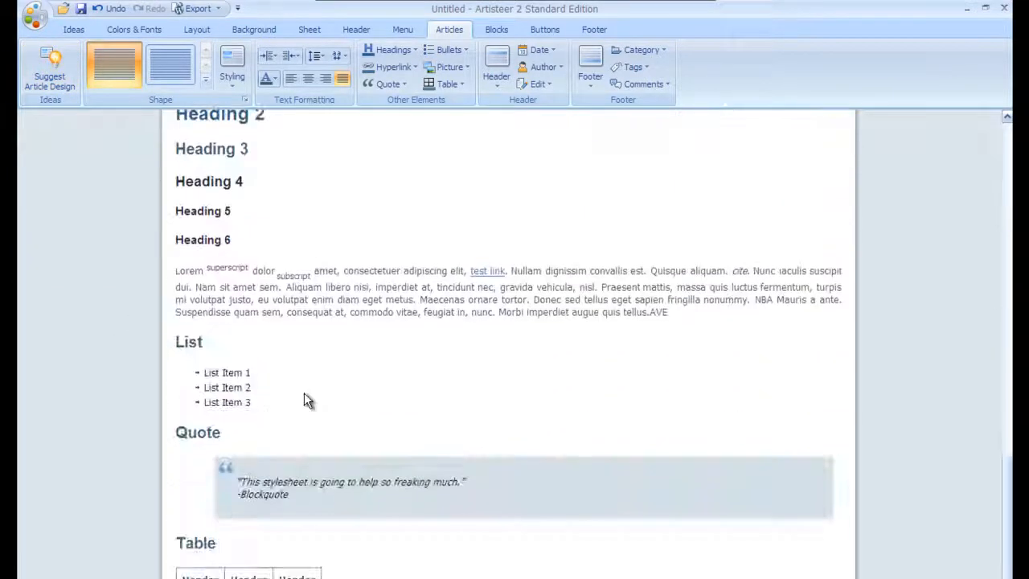
pyautogui.scroll(10, 304, 394)
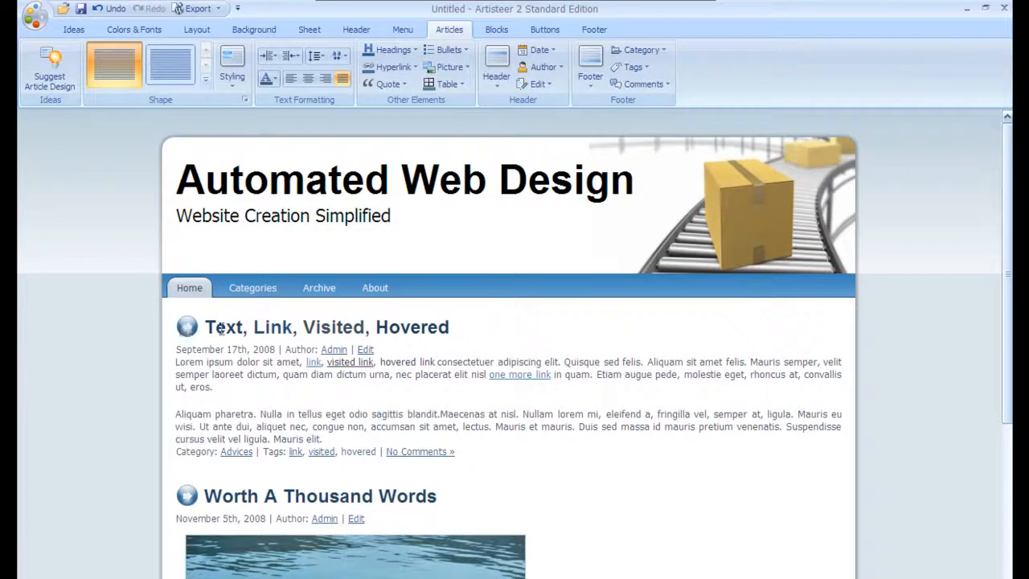
pyautogui.click(47, 80)
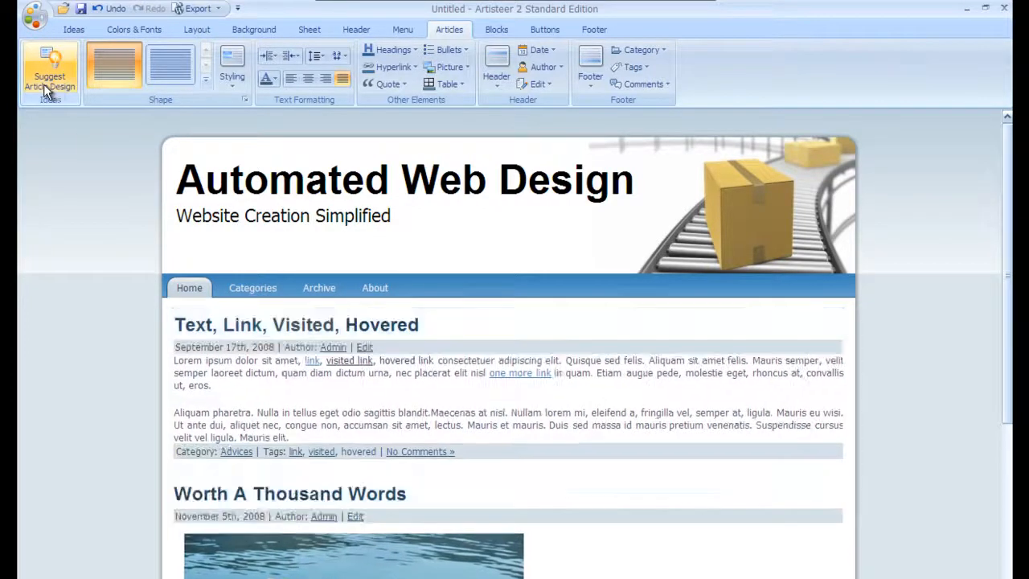
pyautogui.click(48, 87)
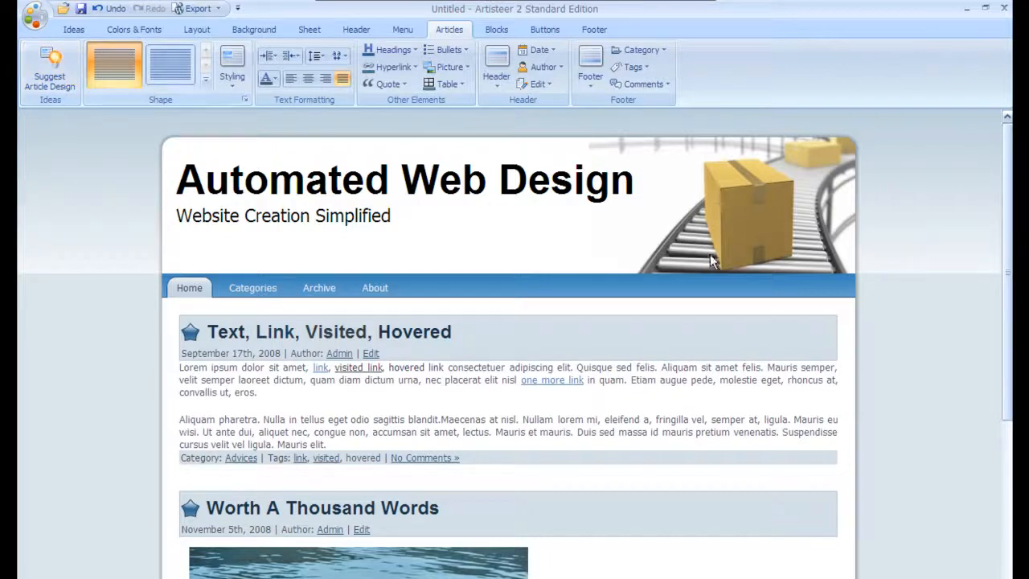
pyautogui.moveTo(1008, 224); pyautogui.dragTo(1009, 104)
pyautogui.scroll(-10, 721, 422)
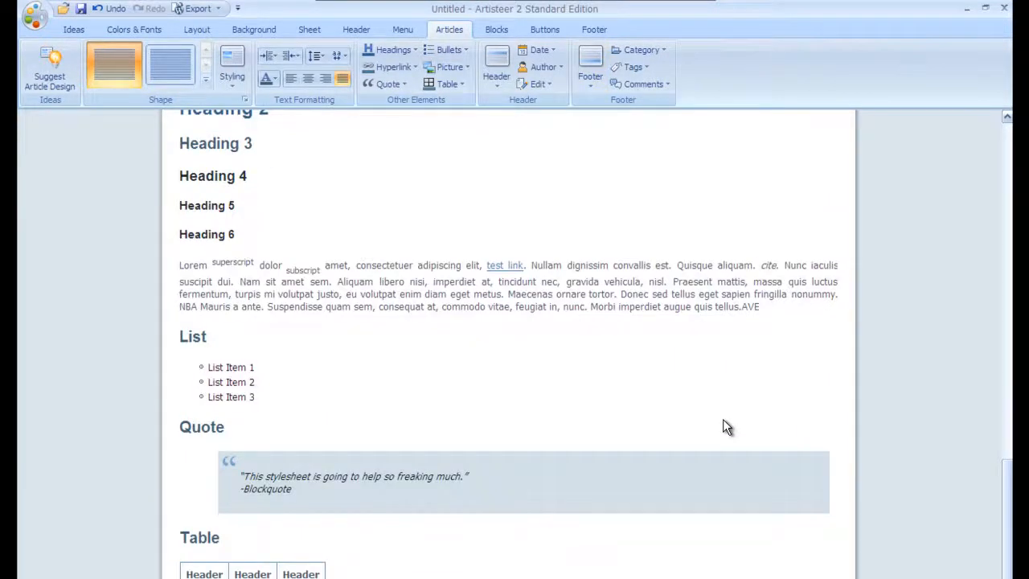
# Step: Browse the Buttons and Blocks styling settings without changing them
pyautogui.click(542, 32)
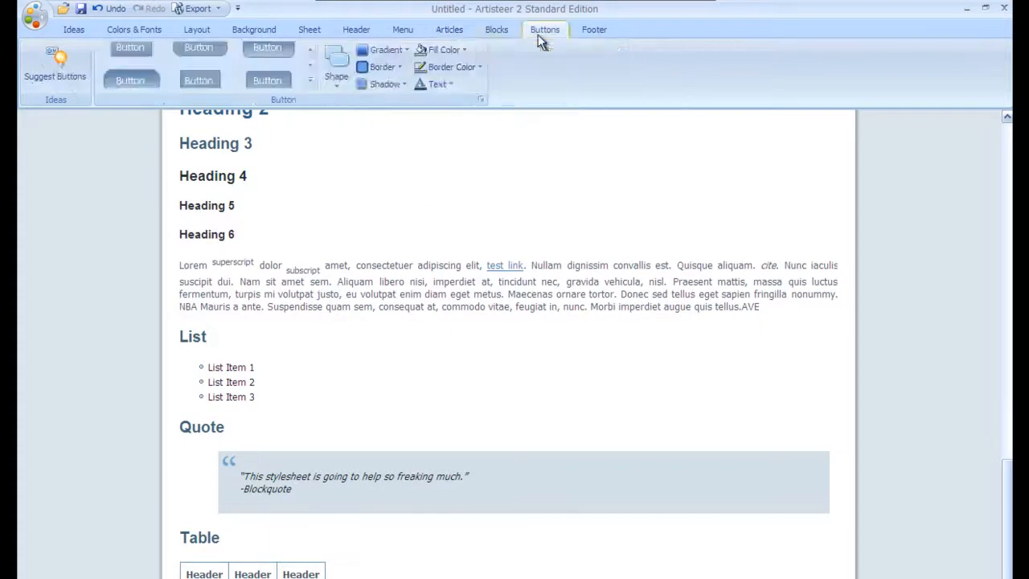
pyautogui.scroll(3, 570, 385)
pyautogui.scroll(5, 570, 386)
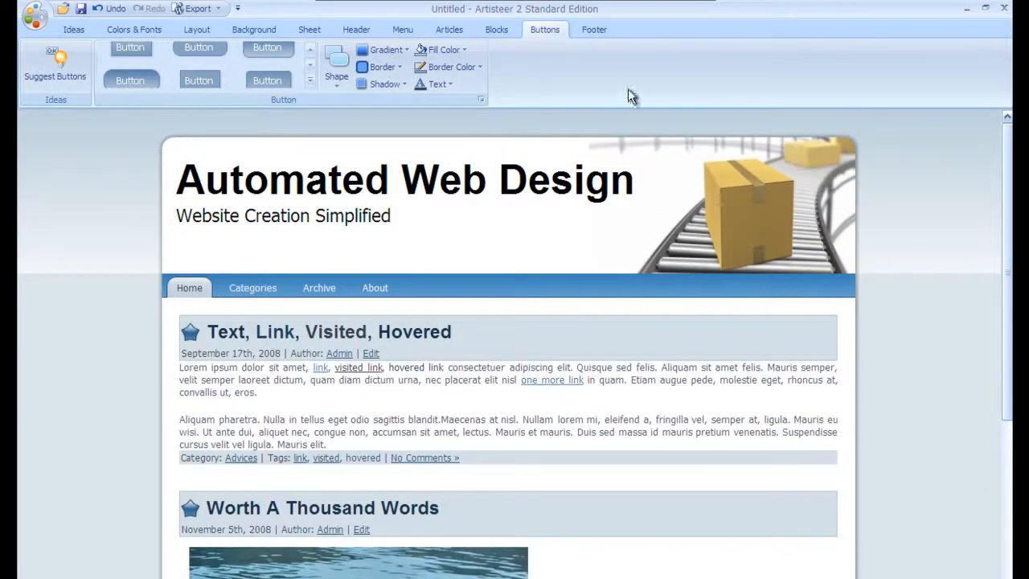
pyautogui.click(497, 30)
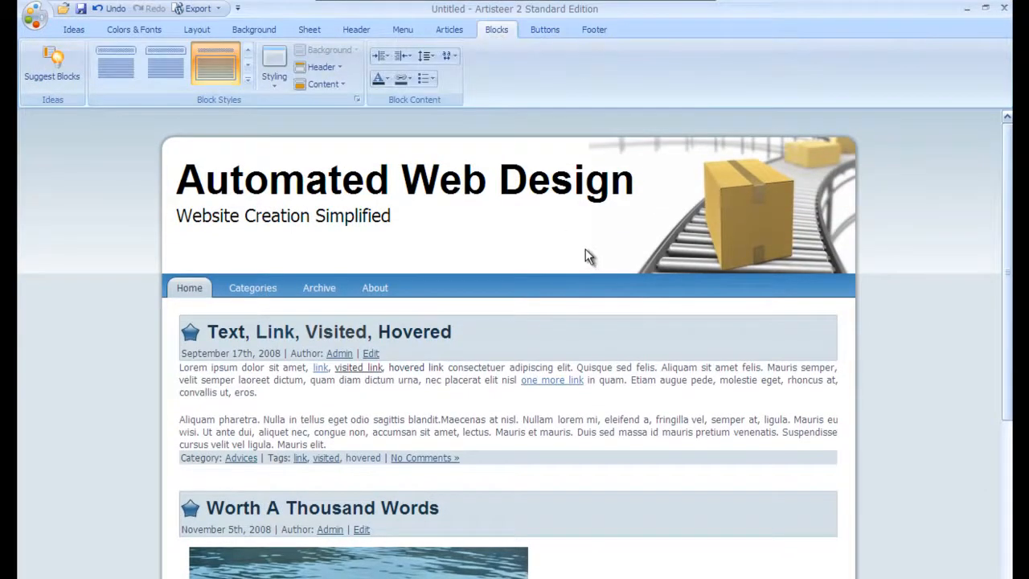
pyautogui.scroll(-10, 615, 290)
pyautogui.scroll(8, 613, 287)
pyautogui.scroll(-5, 597, 328)
pyautogui.scroll(-3, 443, 480)
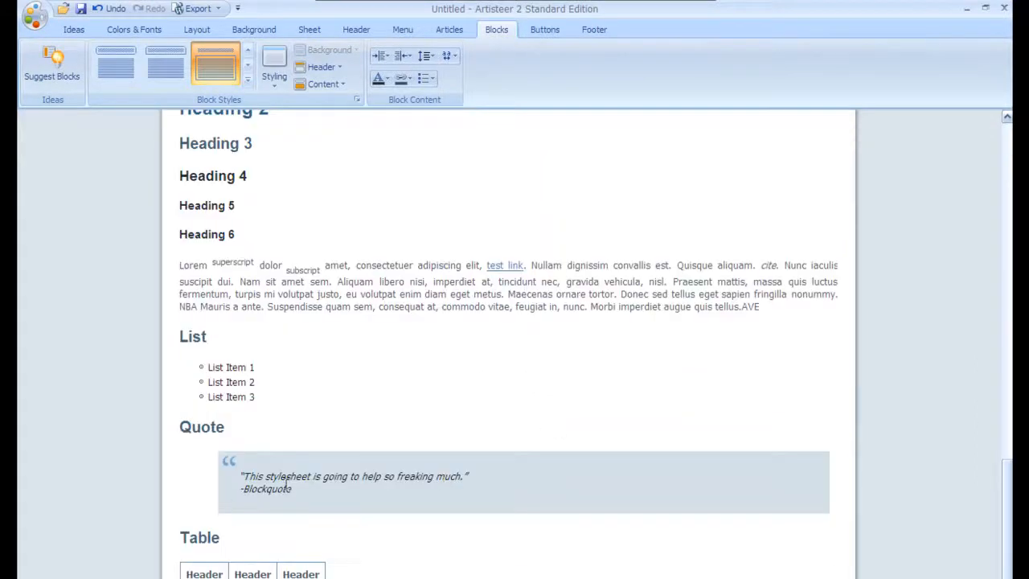
pyautogui.scroll(8, 294, 486)
pyautogui.scroll(-1, 473, 494)
pyautogui.scroll(-7, 473, 494)
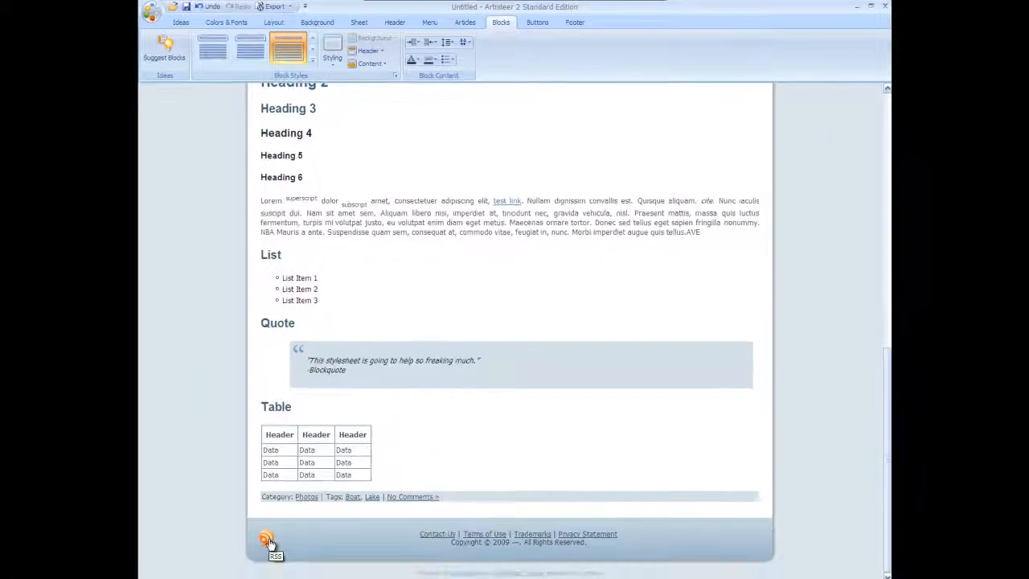
# Step: Set the footer's RSS icon to none
pyautogui.click(575, 23)
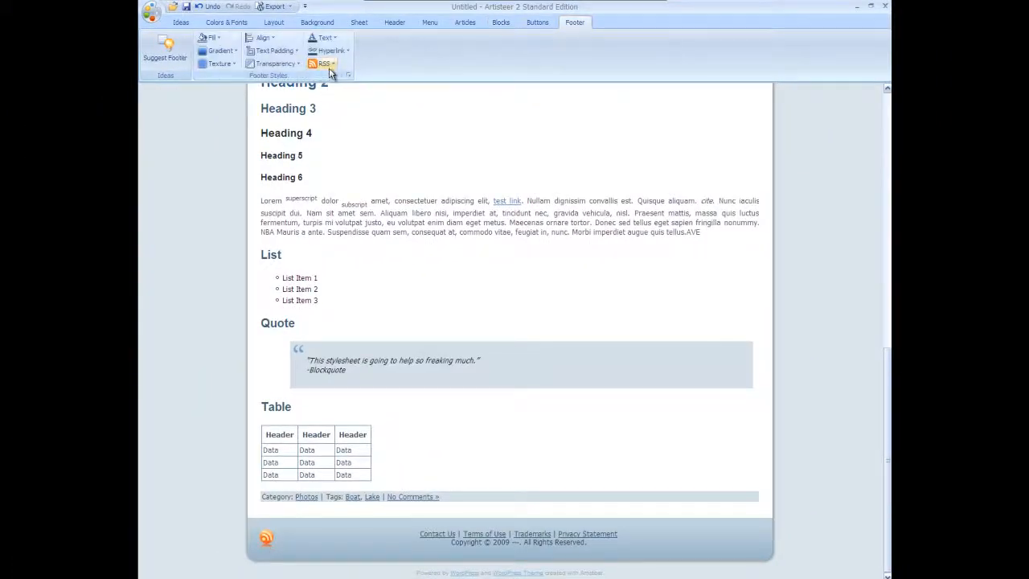
pyautogui.click(329, 71)
pyautogui.click(337, 105)
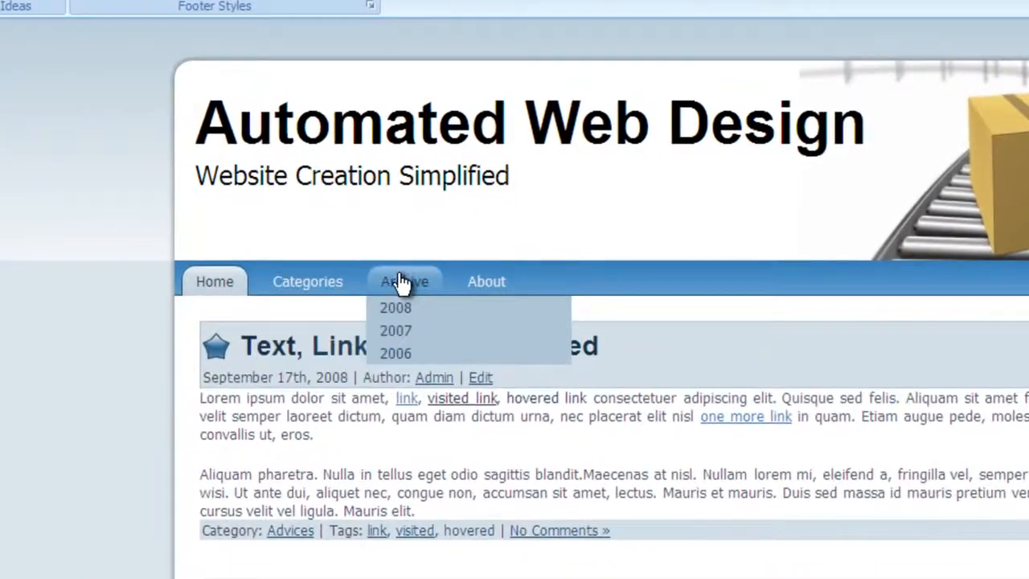
pyautogui.moveTo(292, 286)
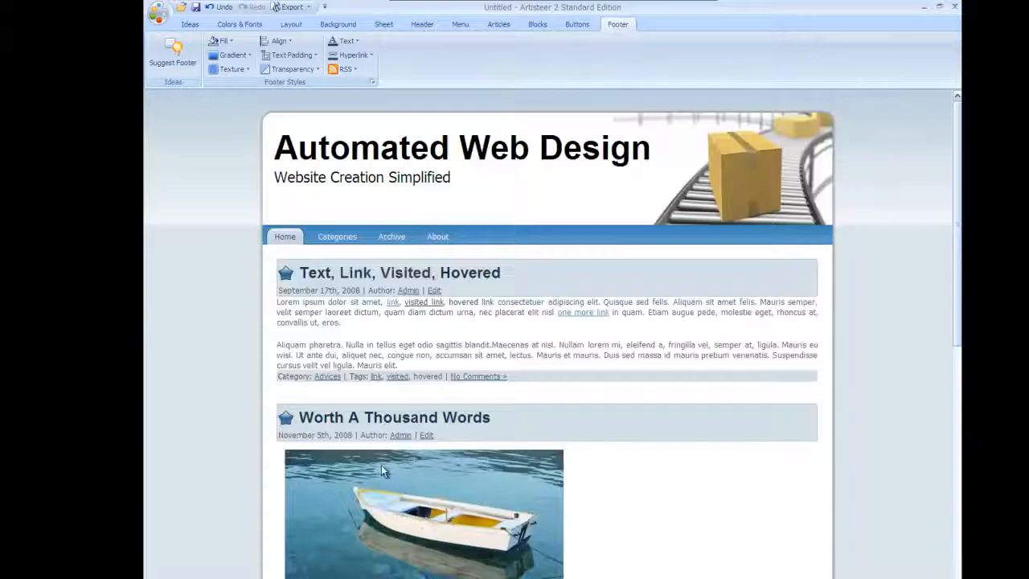
pyautogui.scroll(-15, 382, 471)
pyautogui.scroll(4, 322, 234)
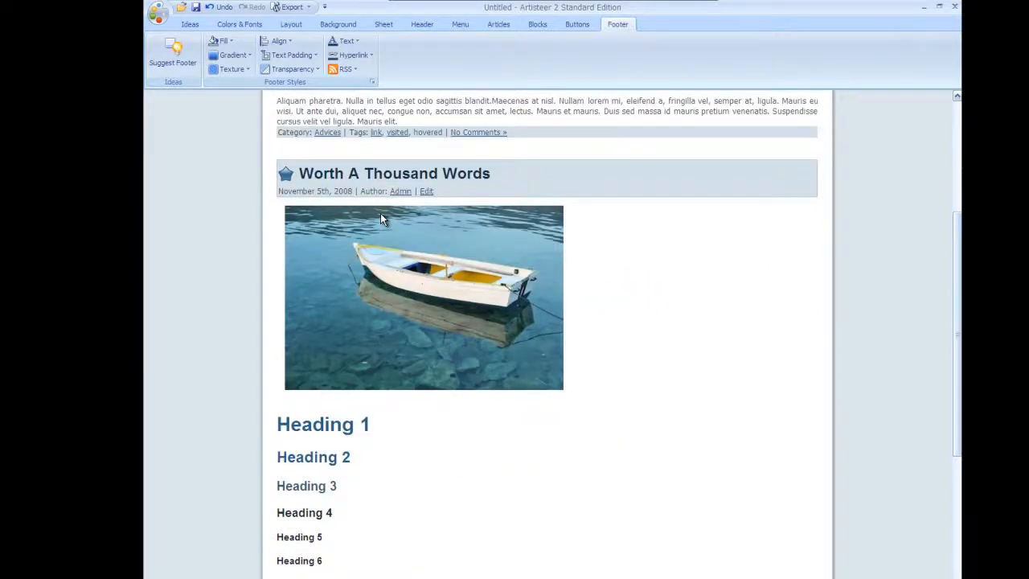
pyautogui.scroll(3, 381, 213)
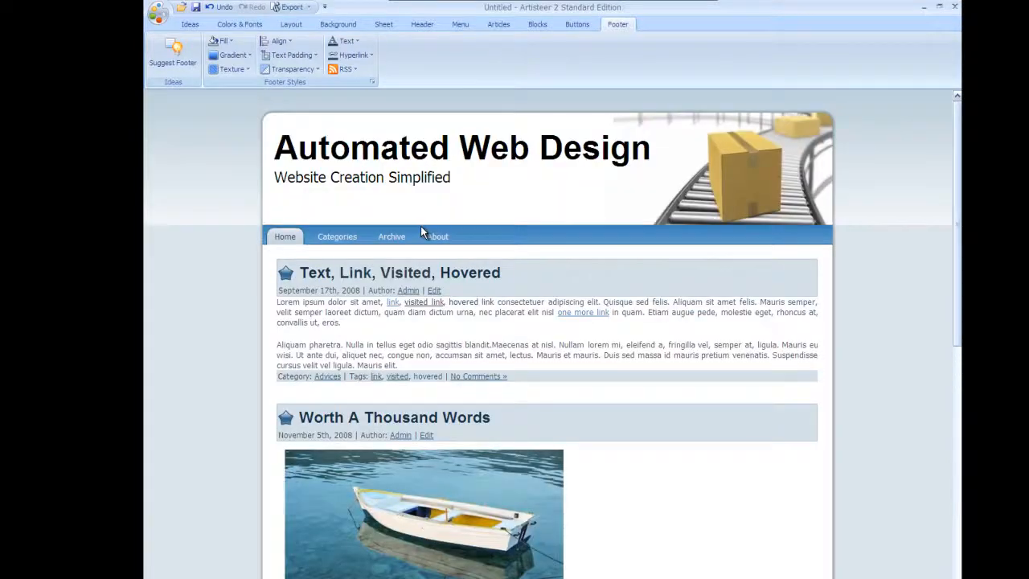
pyautogui.scroll(-6, 420, 226)
pyautogui.scroll(6, 420, 226)
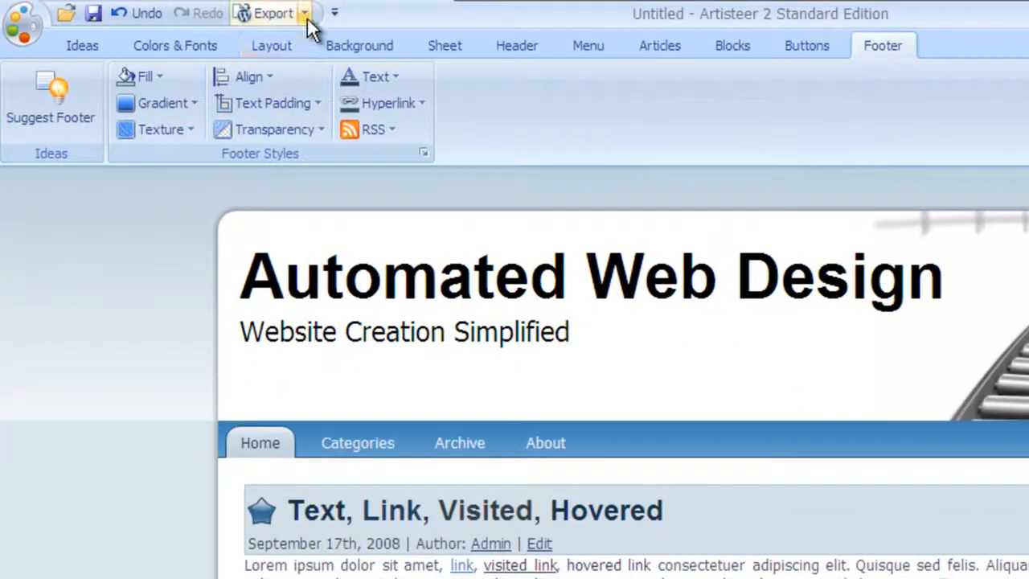
# Step: Export a WordPress theme named 'AutomatedWebDesign' as a ZIP archive to the Desktop
pyautogui.click(306, 15)
pyautogui.click(311, 50)
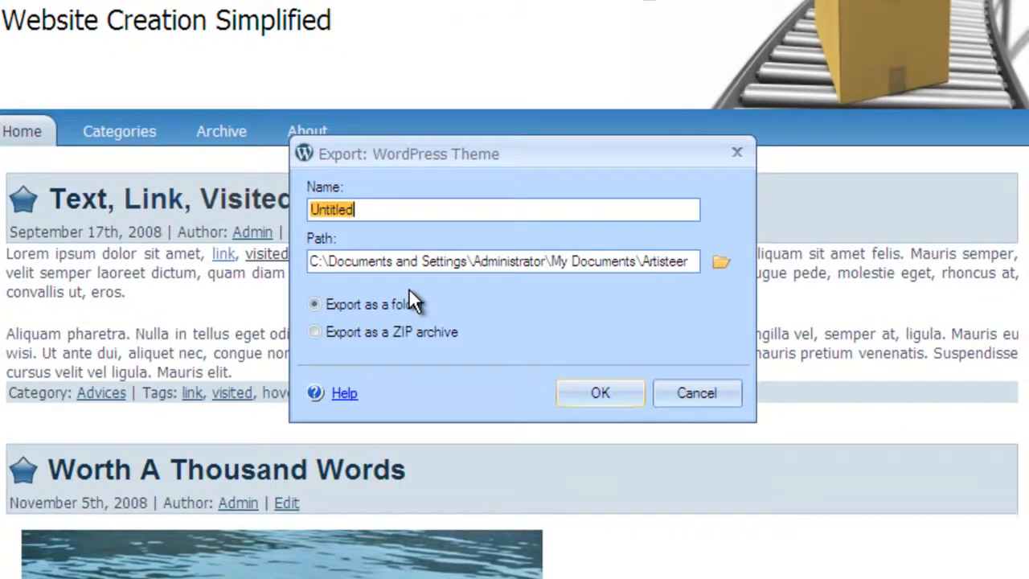
pyautogui.write('AutomatedWebDesign')
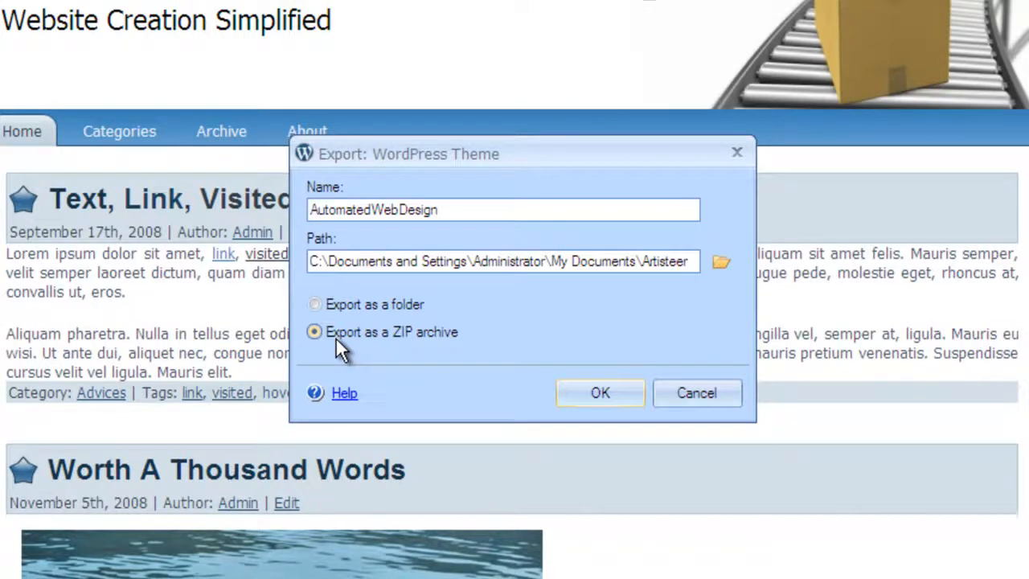
pyautogui.click(586, 393)
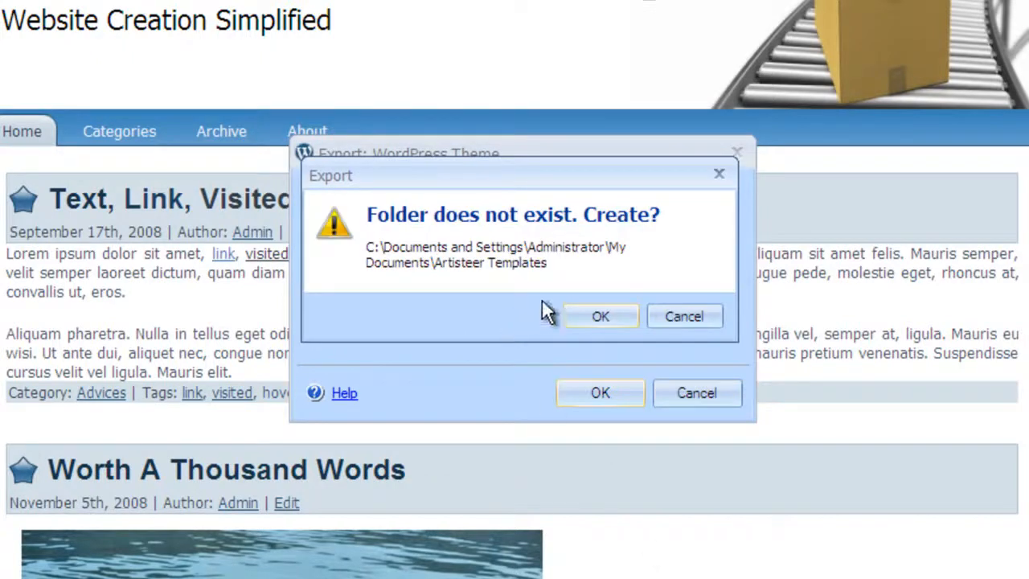
pyautogui.click(591, 322)
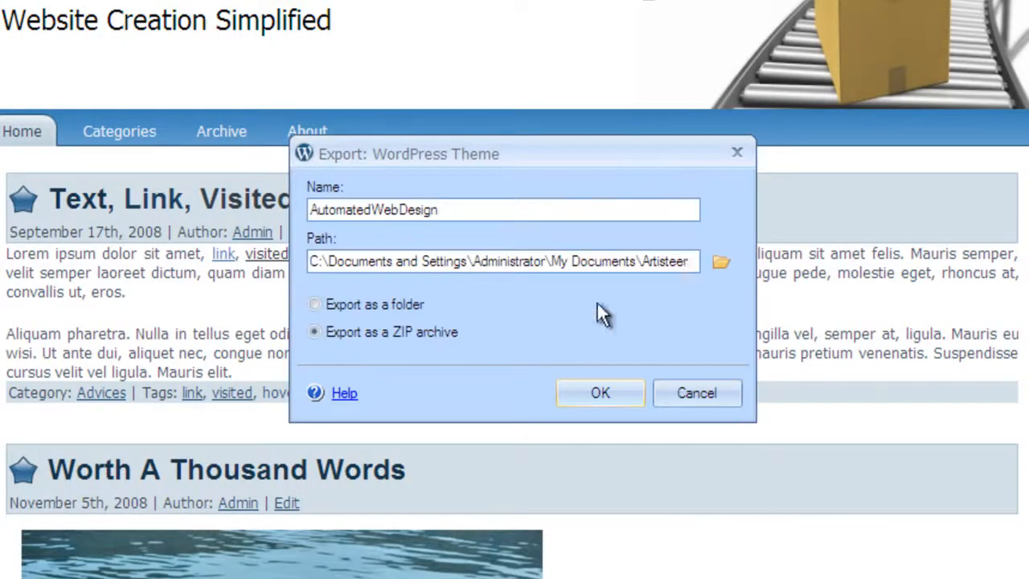
pyautogui.click(720, 263)
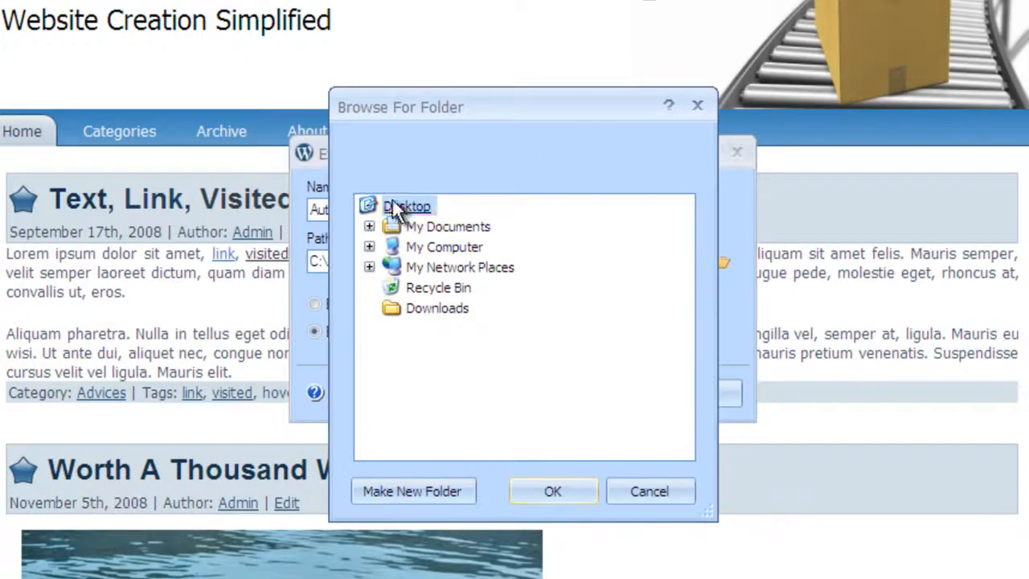
pyautogui.click(553, 491)
pyautogui.click(599, 391)
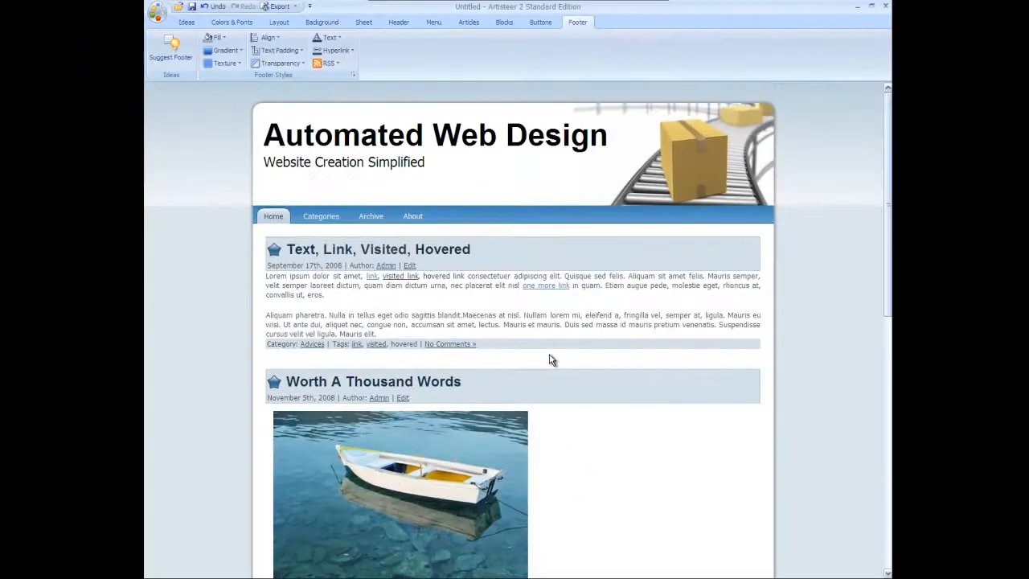
# Step: Minimize Artisteer and check the exported AutomatedWebDesign.zip on the desktop
pyautogui.click(857, 7)
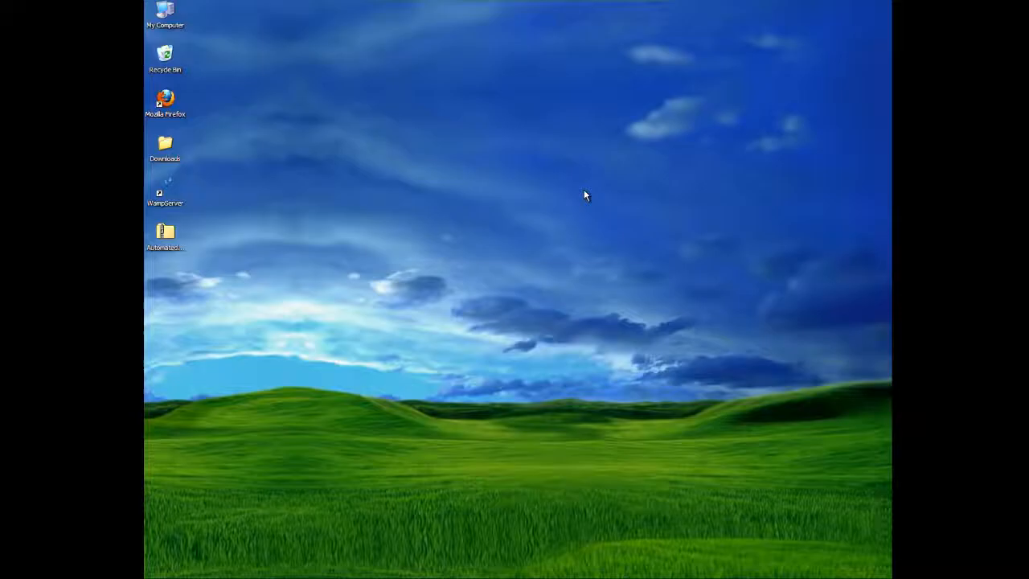
pyautogui.click(169, 238)
pyautogui.click(260, 373)
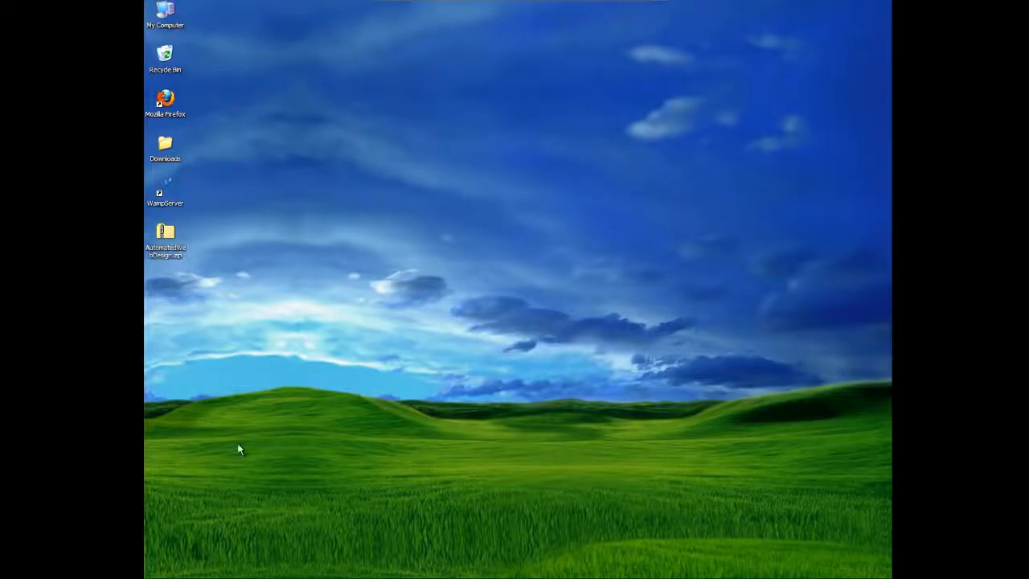
pyautogui.press('super')
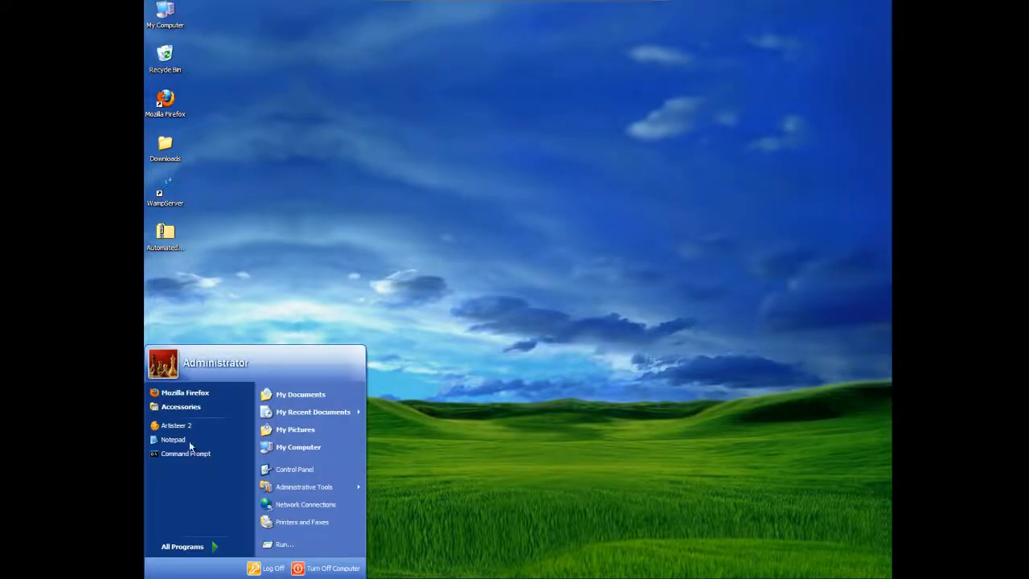
pyautogui.click(329, 179)
pyautogui.doubleClick(167, 101)
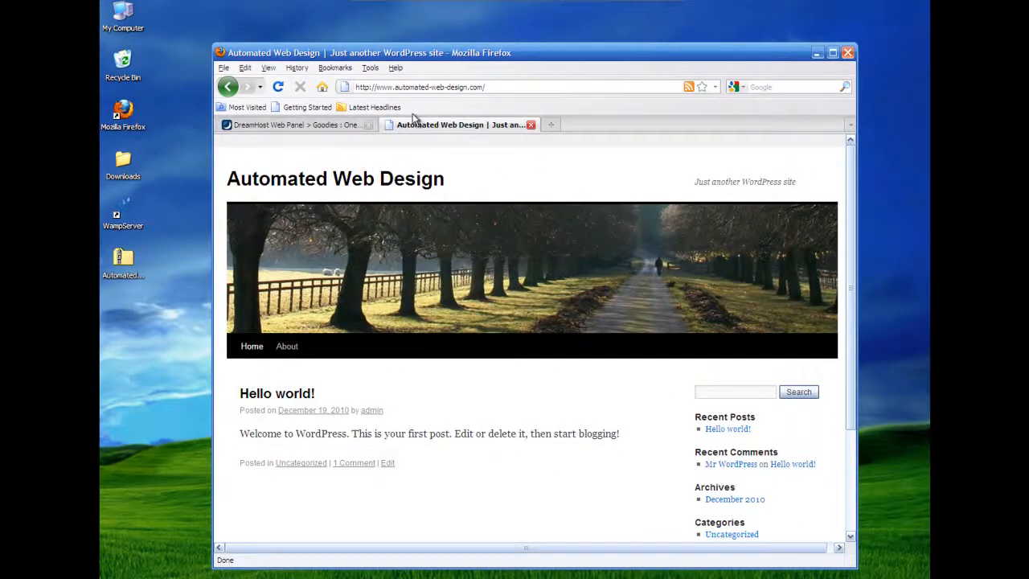
pyautogui.click(493, 87)
pyautogui.click(544, 89)
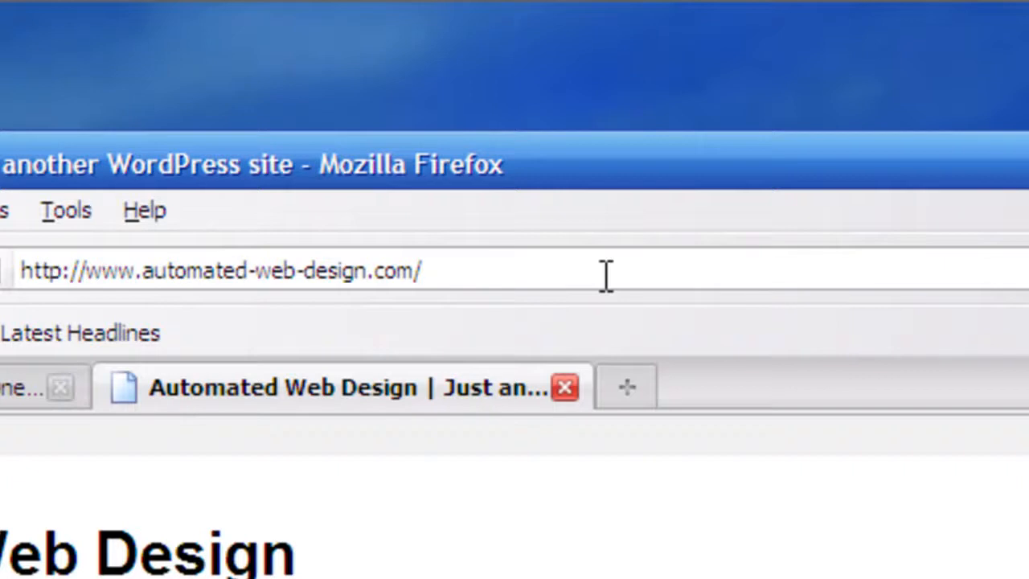
# Step: Go to the site's wp-admin address and log in with the admin account's username and password
pyautogui.write('wp-a')
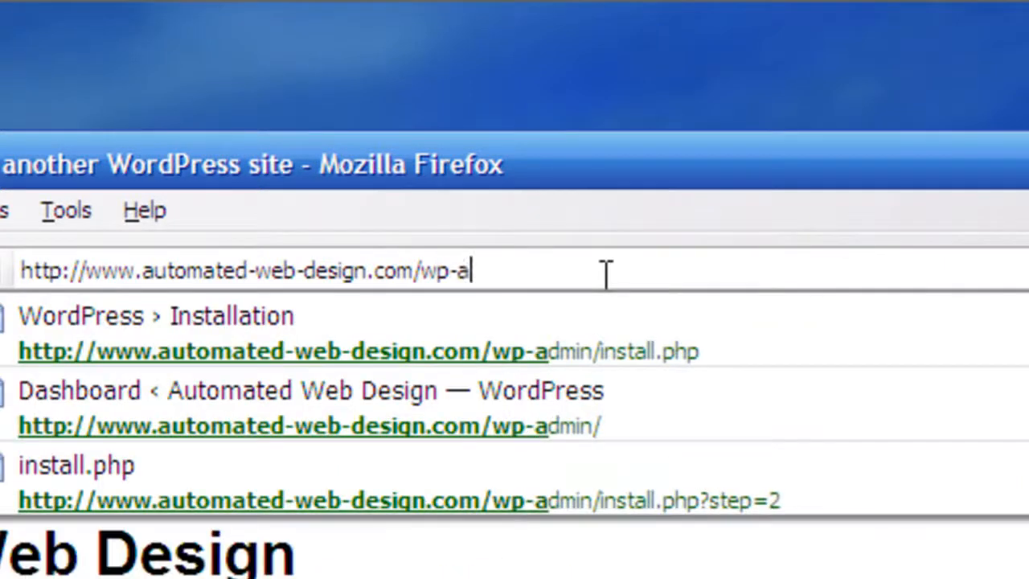
pyautogui.write('dmin')
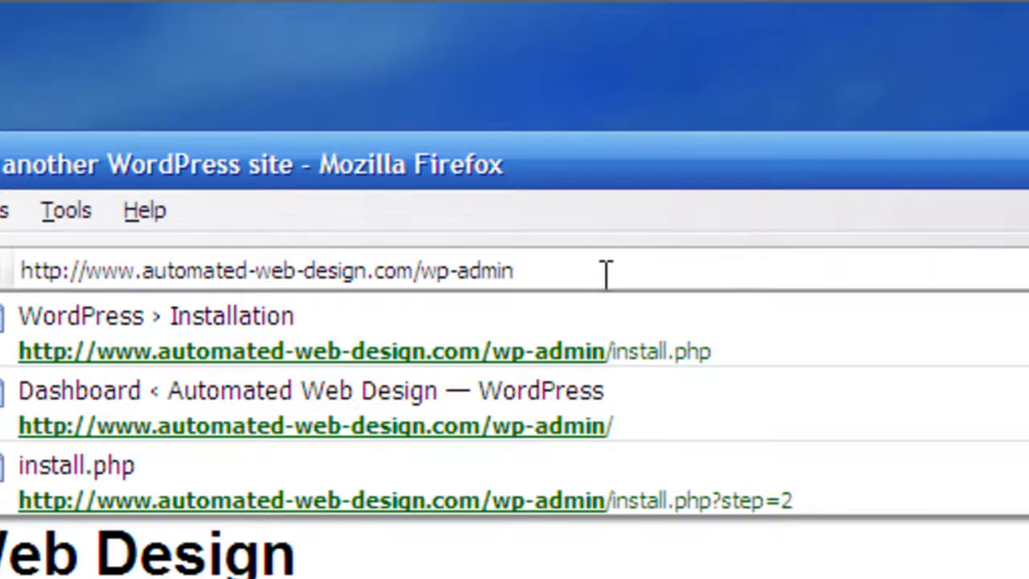
pyautogui.press('Return')
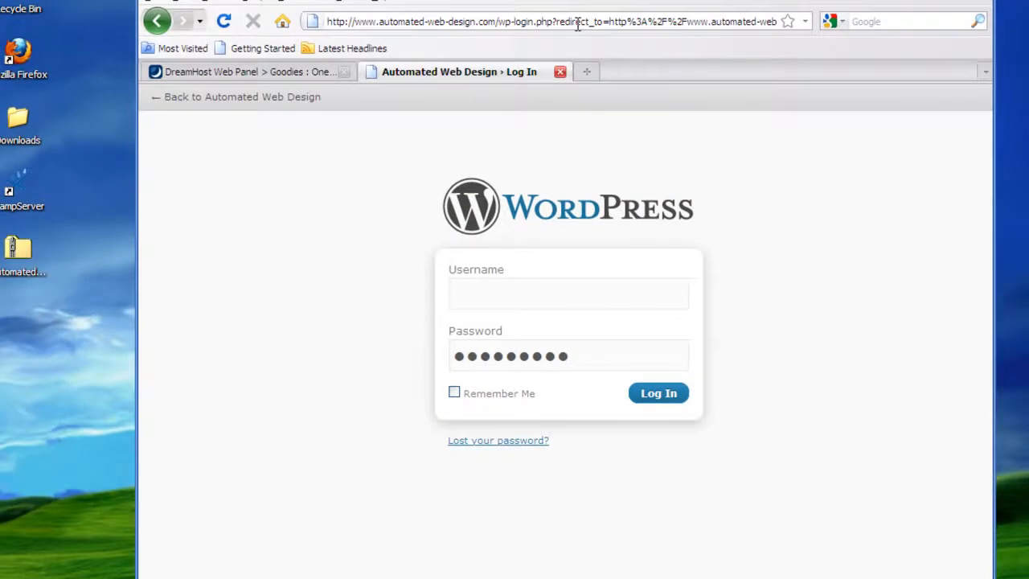
pyautogui.write('admin')
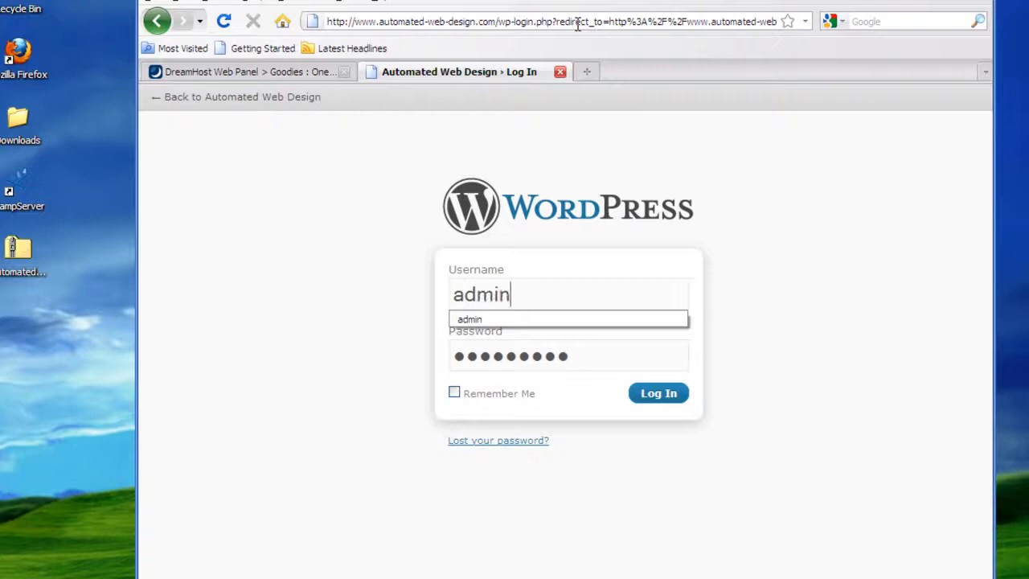
pyautogui.press('Tab')
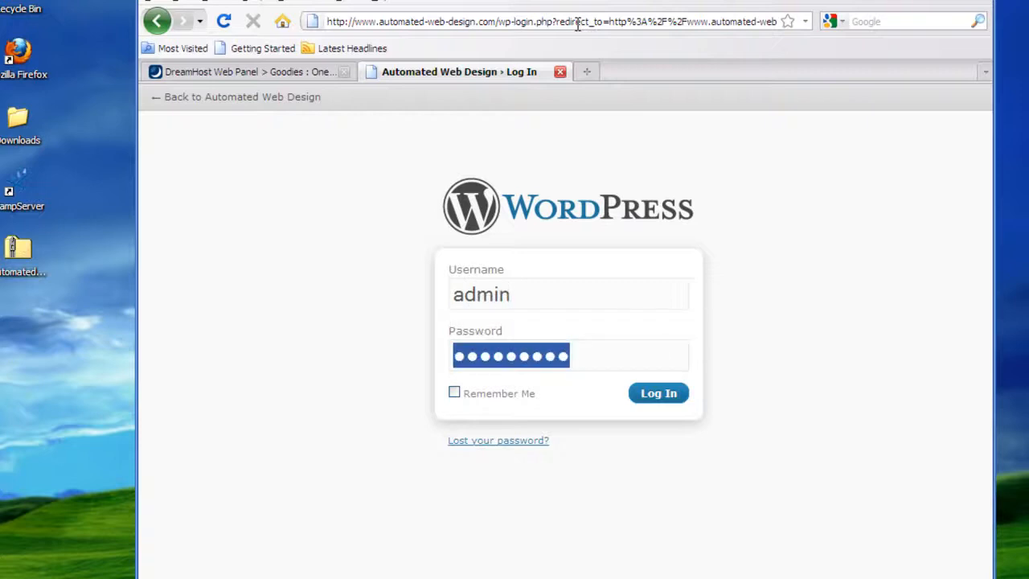
pyautogui.click(680, 398)
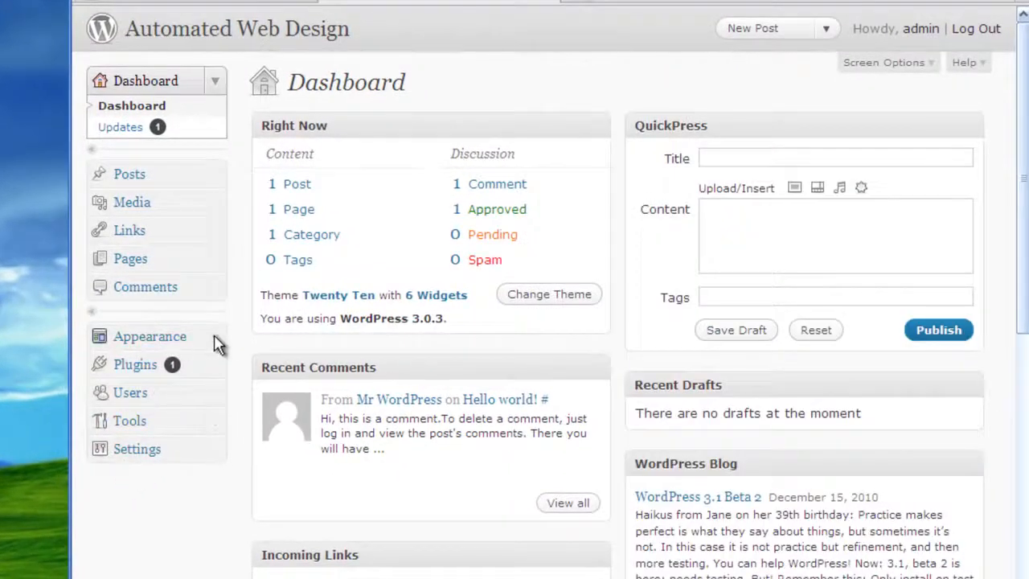
# Step: Reach the theme upload form under Appearance > Themes > Install Themes
pyautogui.click(218, 338)
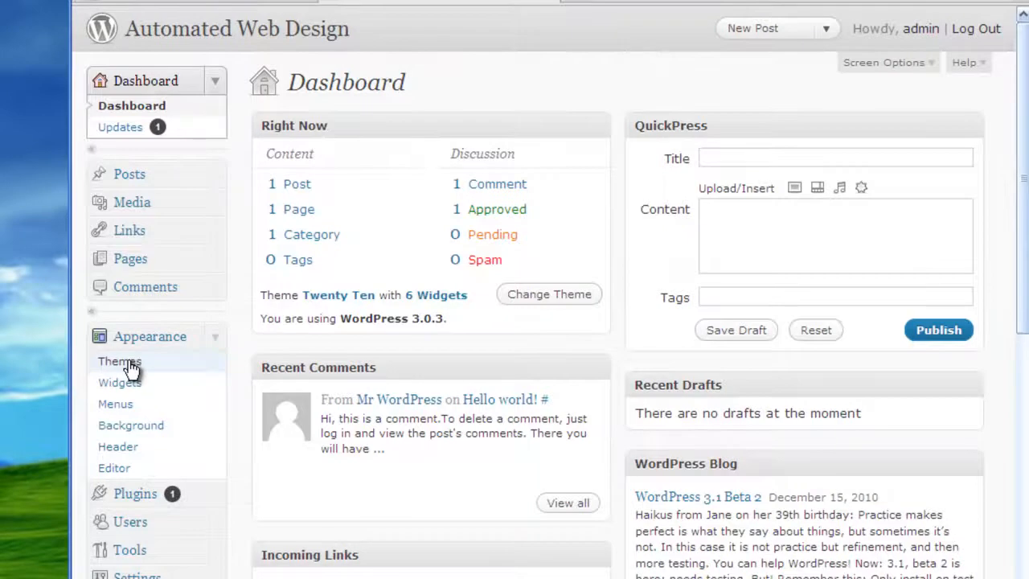
pyautogui.click(129, 368)
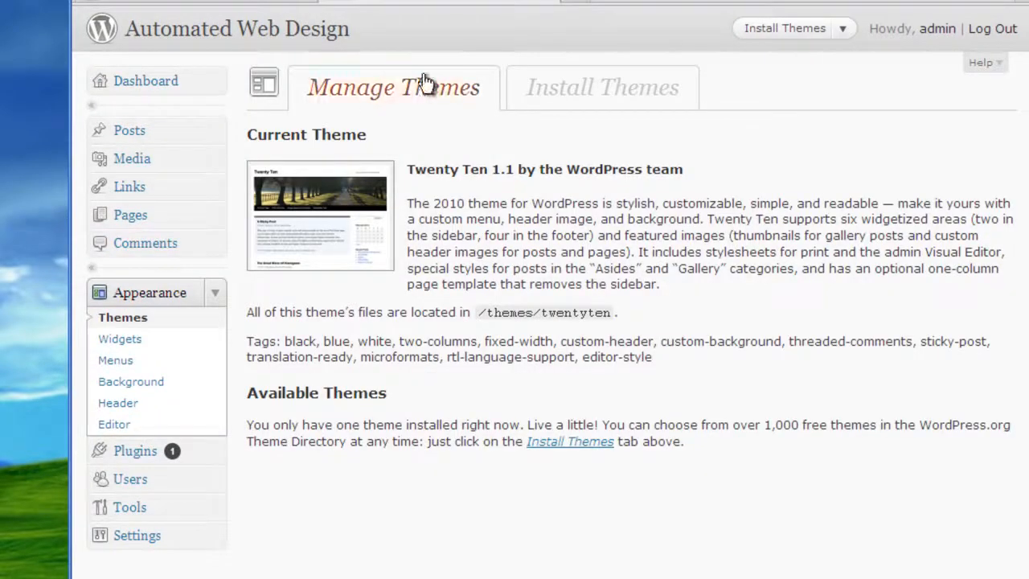
pyautogui.click(580, 106)
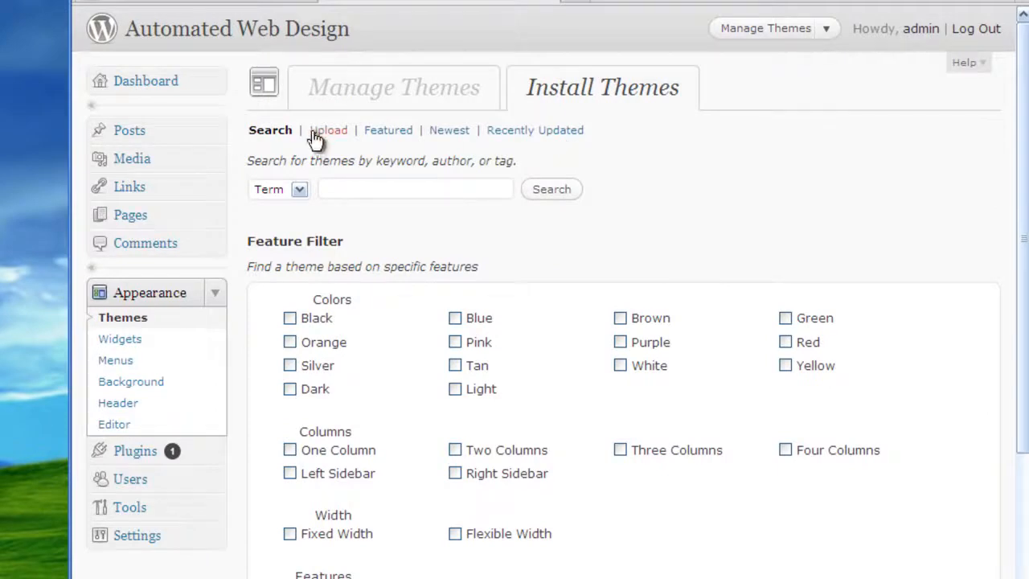
pyautogui.click(318, 135)
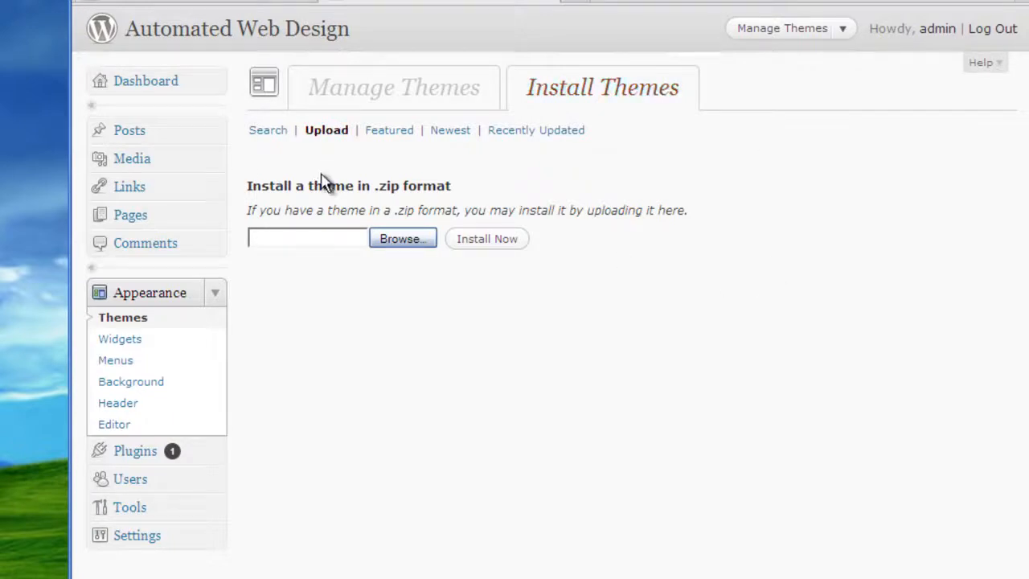
# Step: Choose Desktop\AutomatedWebDesign.zip as the upload file and install it
pyautogui.click(394, 239)
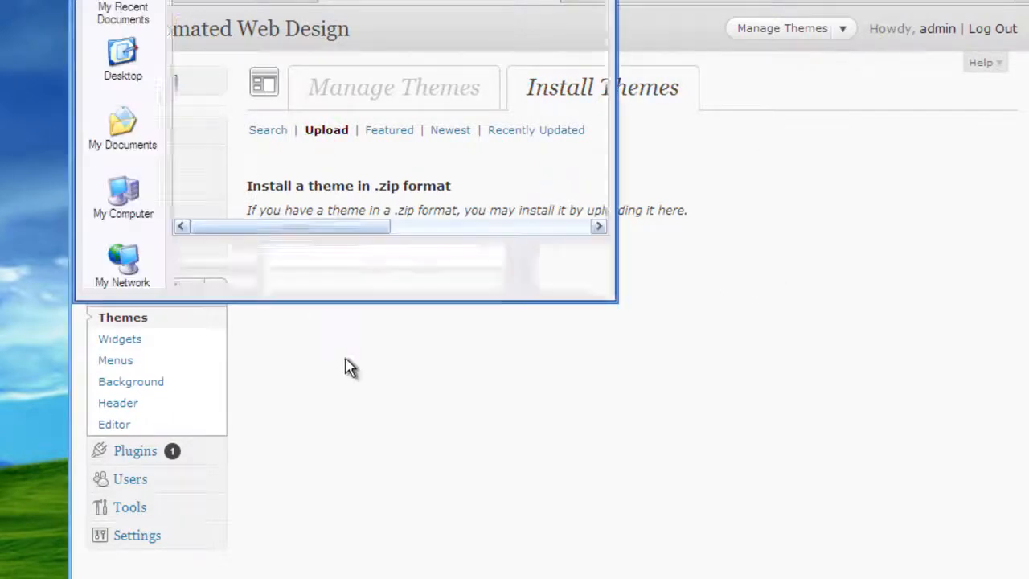
pyautogui.click(129, 74)
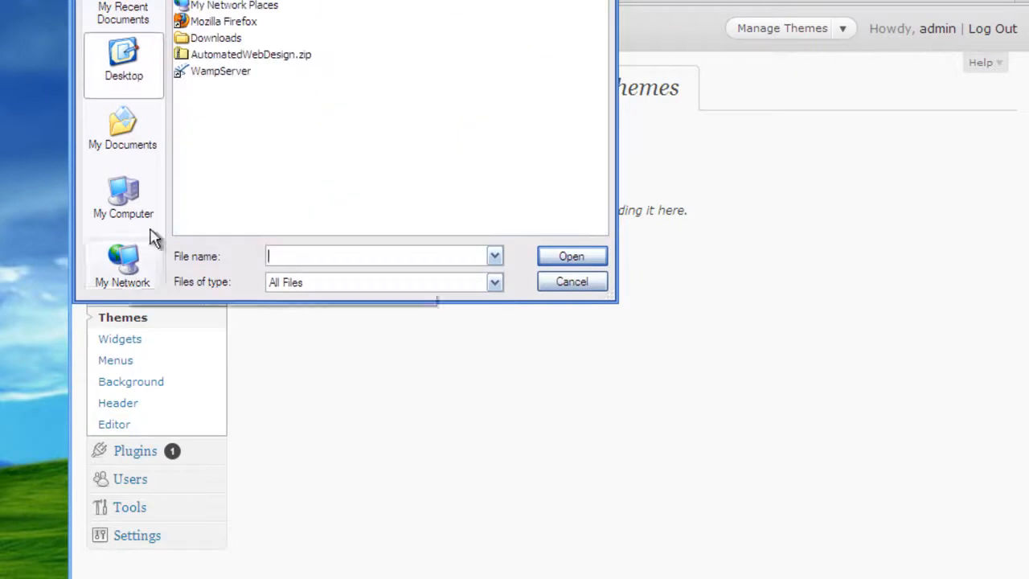
pyautogui.click(270, 56)
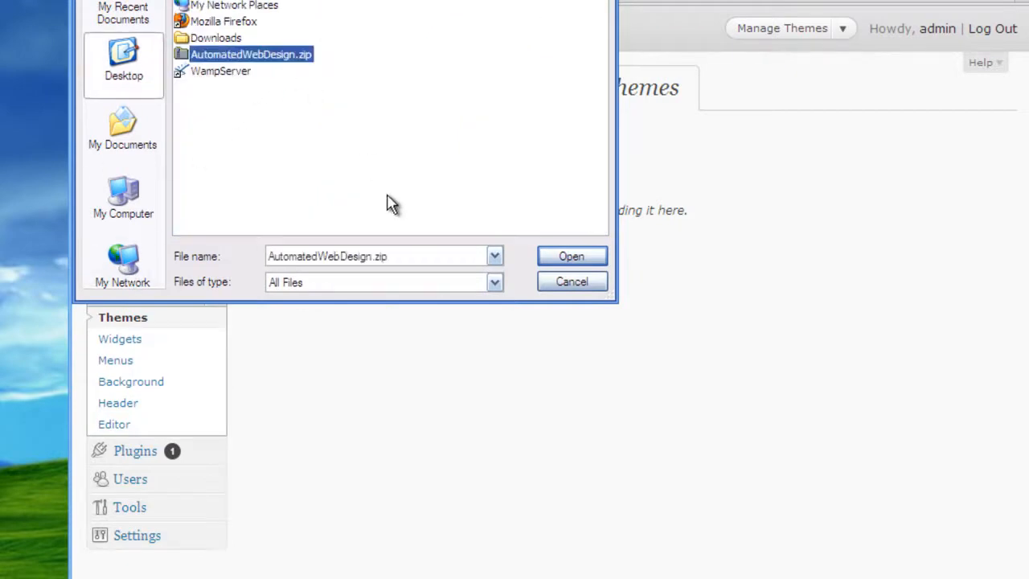
pyautogui.click(567, 257)
pyautogui.click(493, 242)
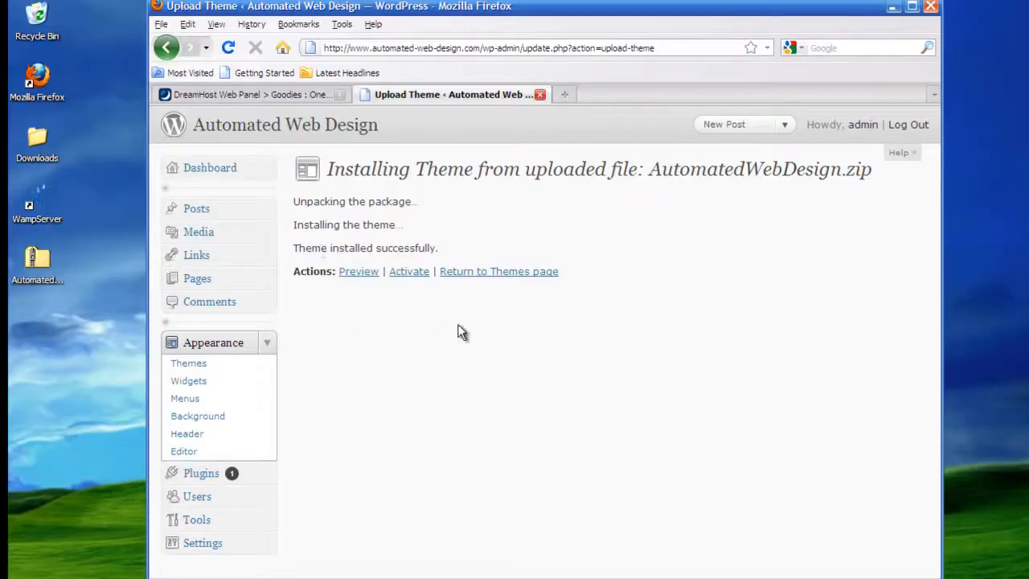
# Step: Activate AutomatedWebDesign 1.0, view the live site in a new tab, then return to Manage Themes
pyautogui.click(408, 274)
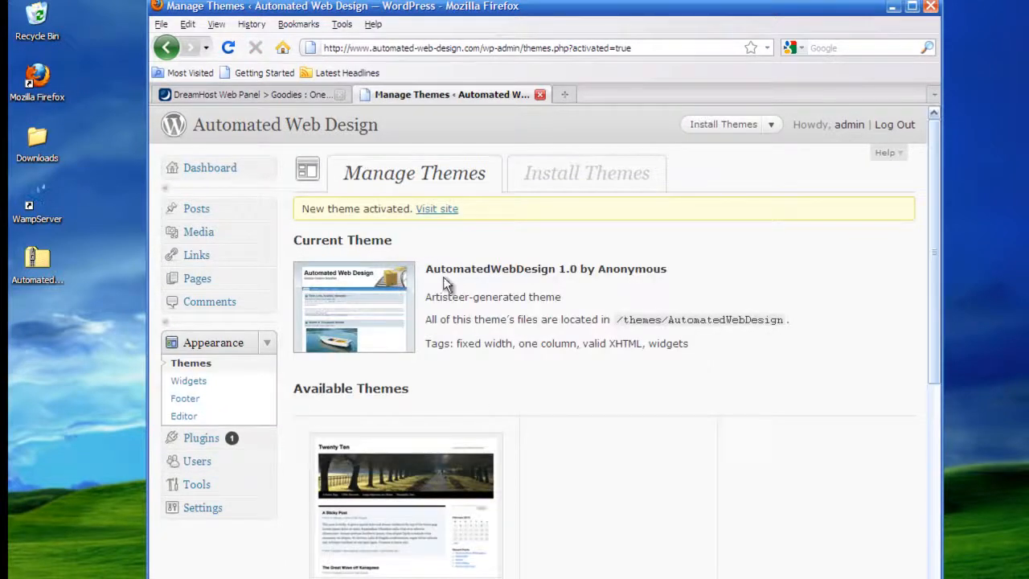
pyautogui.middleClick(266, 138)
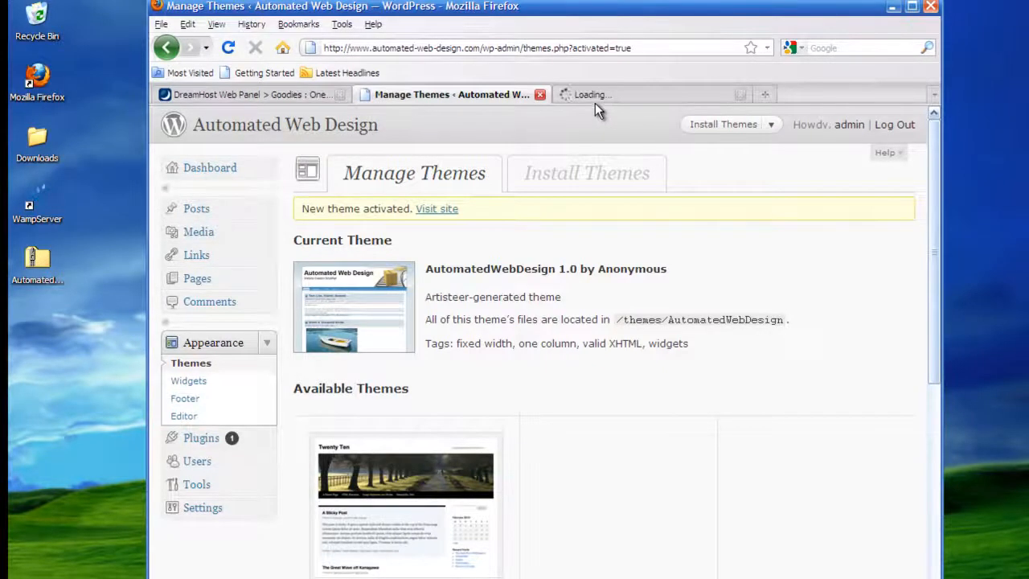
pyautogui.click(594, 99)
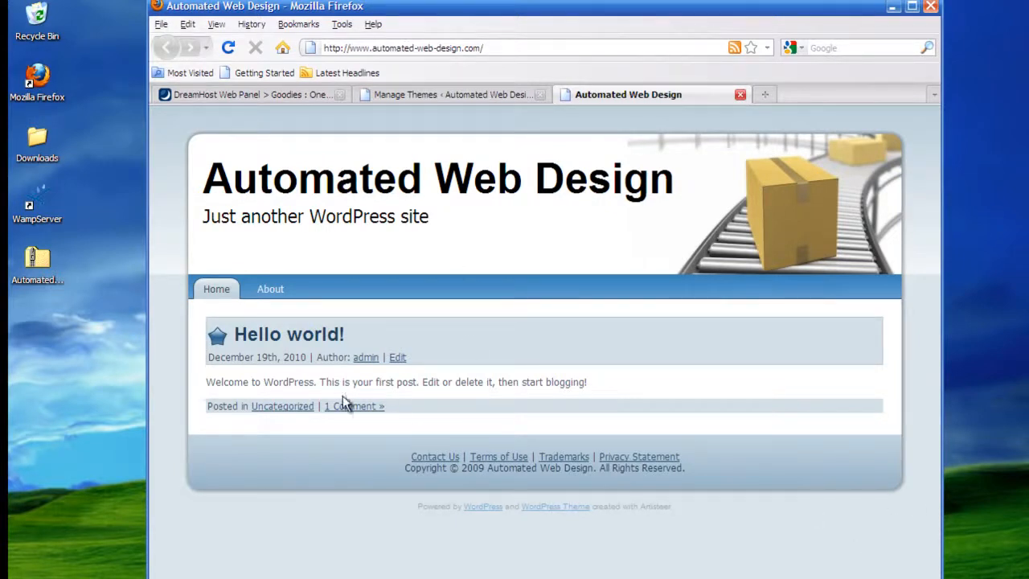
pyautogui.click(445, 96)
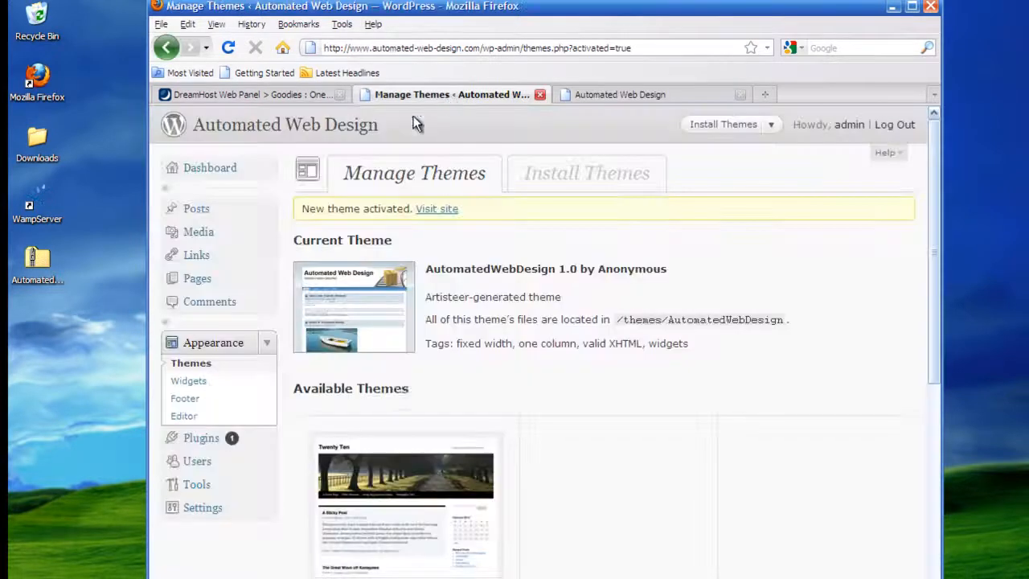
# Step: Trash the 'Hello world!' post from the Posts list and reload the live site tab
pyautogui.click(266, 210)
pyautogui.click(211, 213)
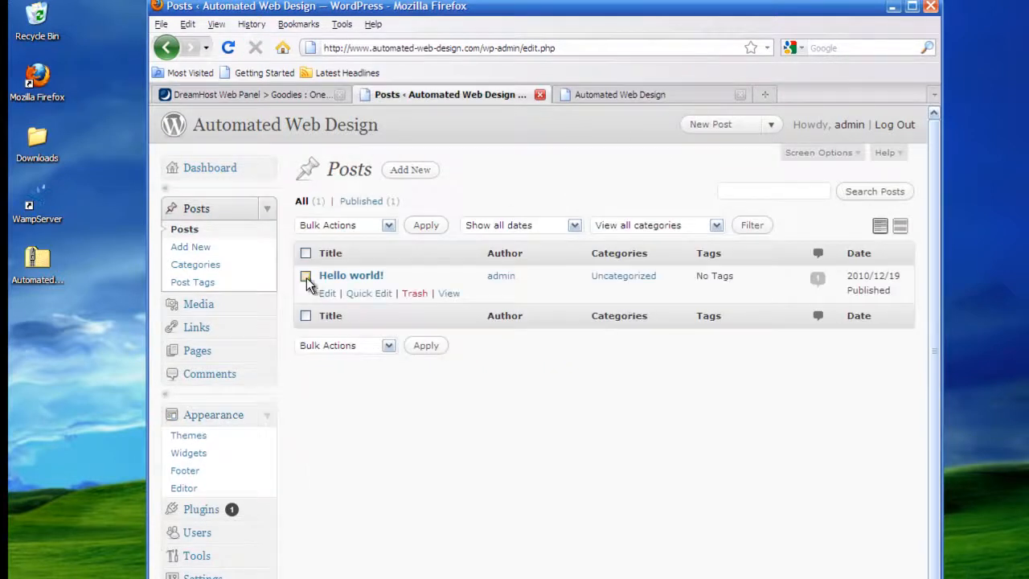
pyautogui.click(415, 294)
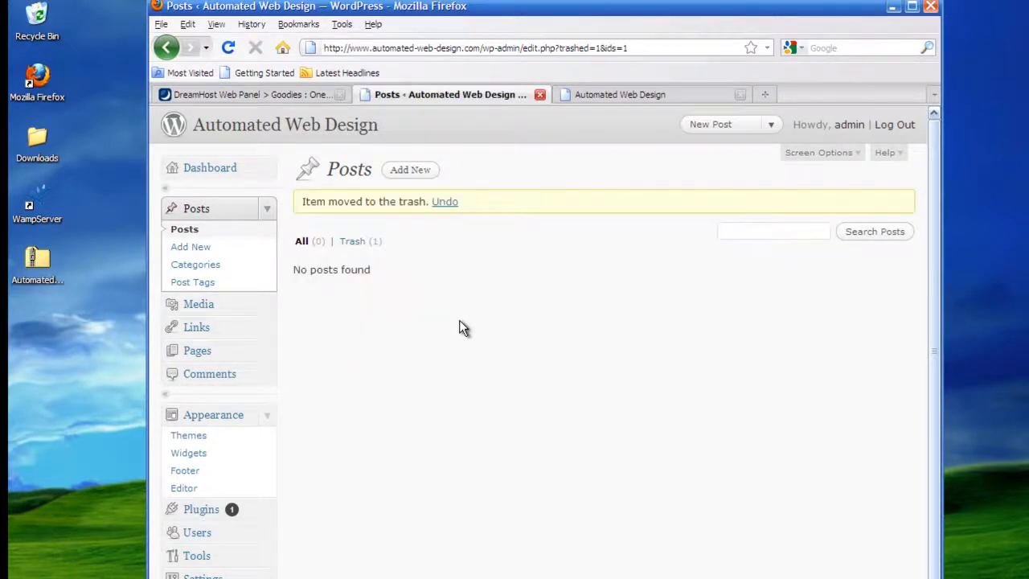
pyautogui.click(625, 94)
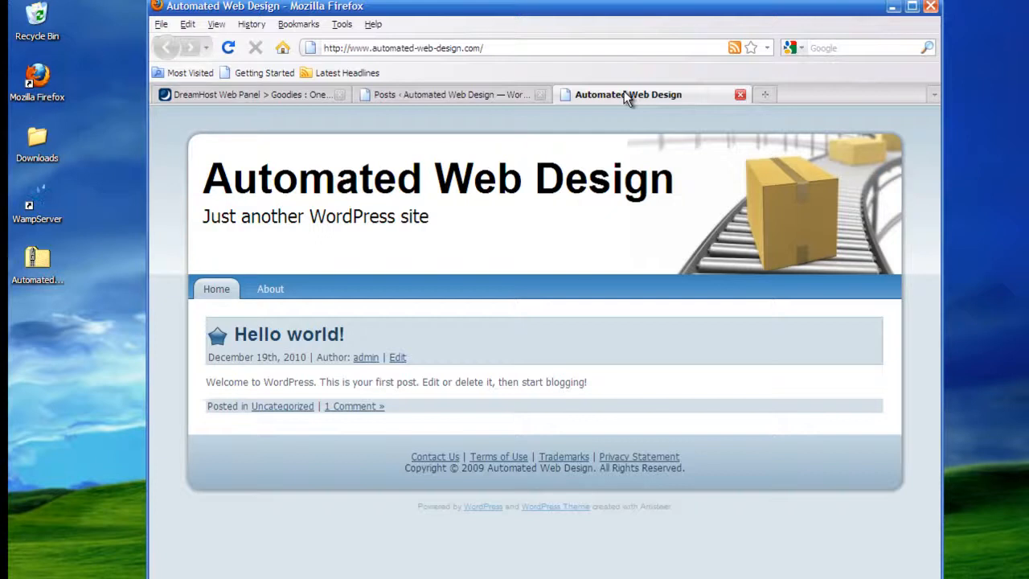
pyautogui.click(228, 48)
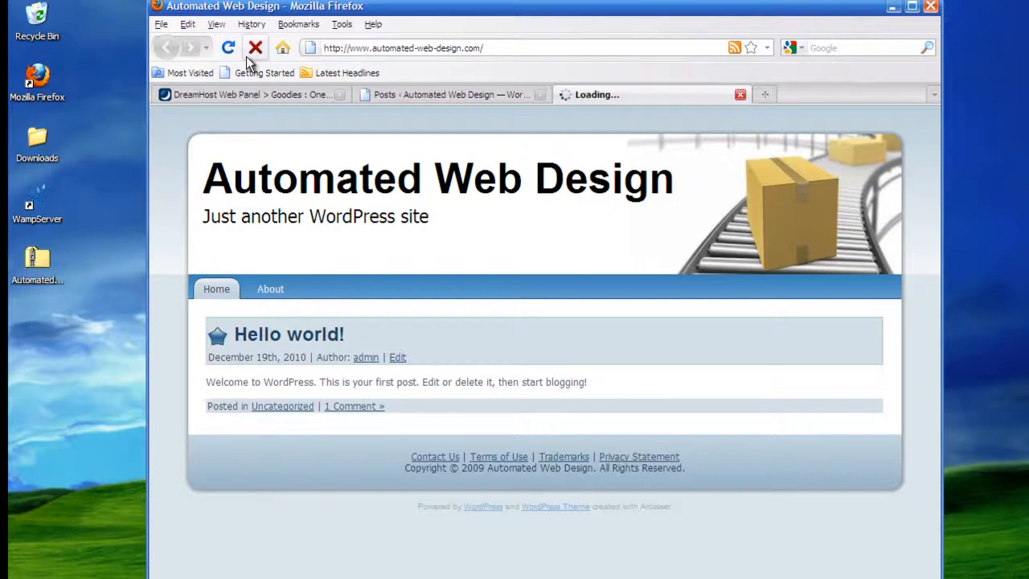